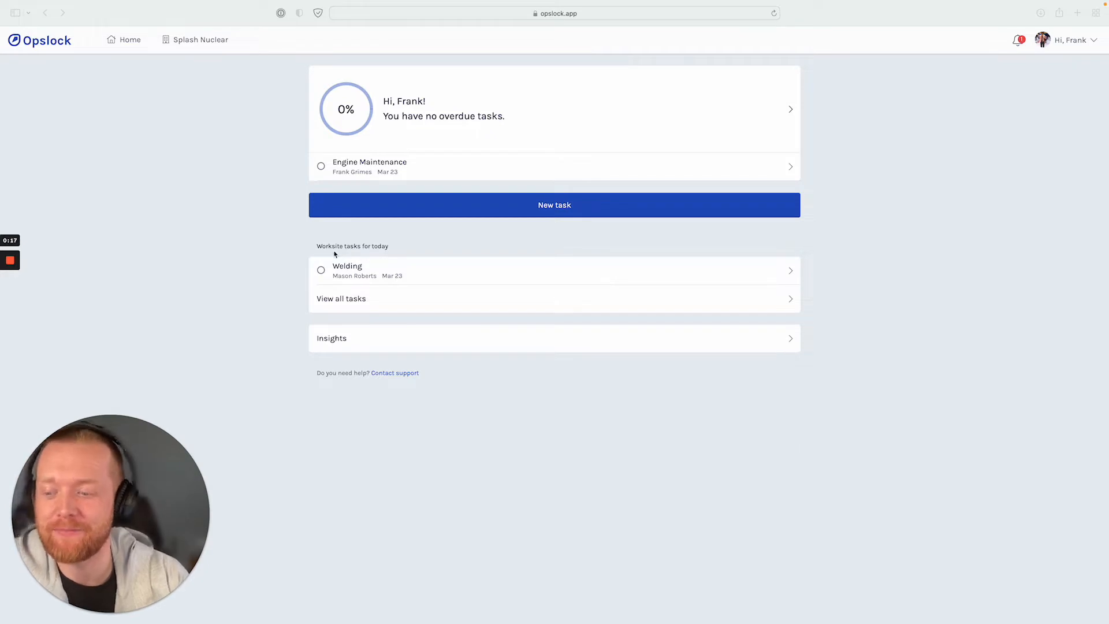
Open the activities, hazards, and controls page for the Splash Nuclear company.
click(131, 46)
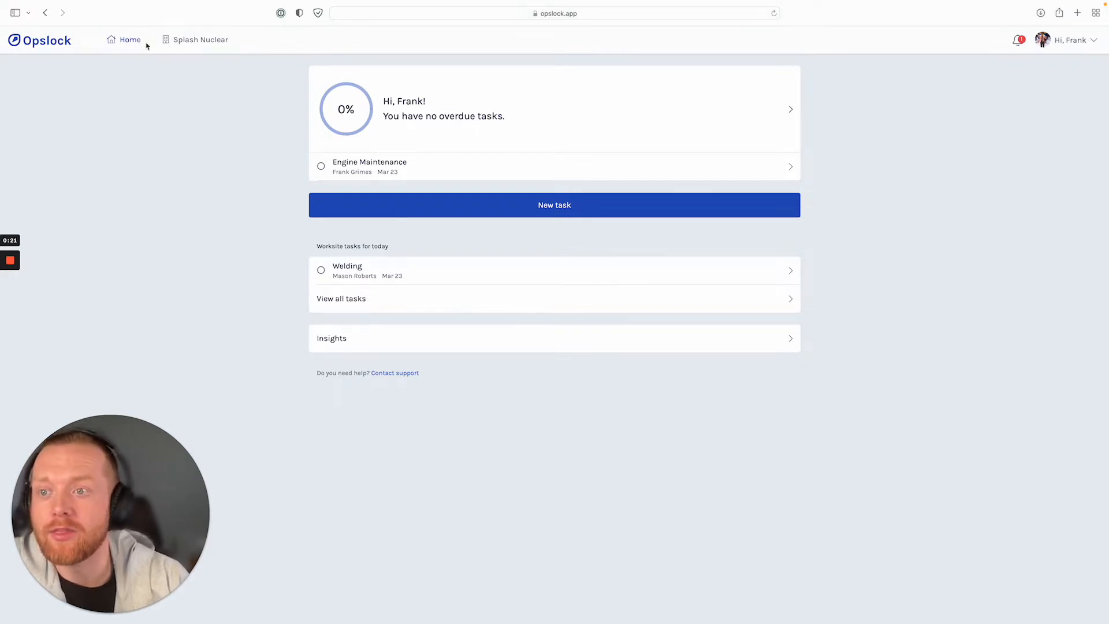
click(198, 44)
scroll(422, 309, down, 3)
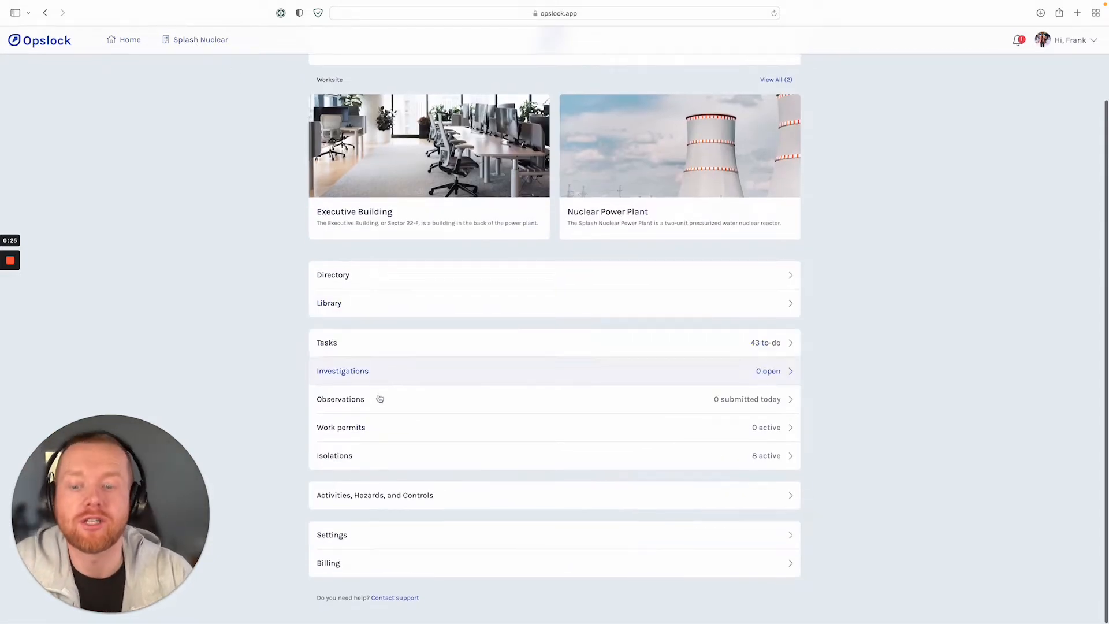
scroll(486, 502, up, 1)
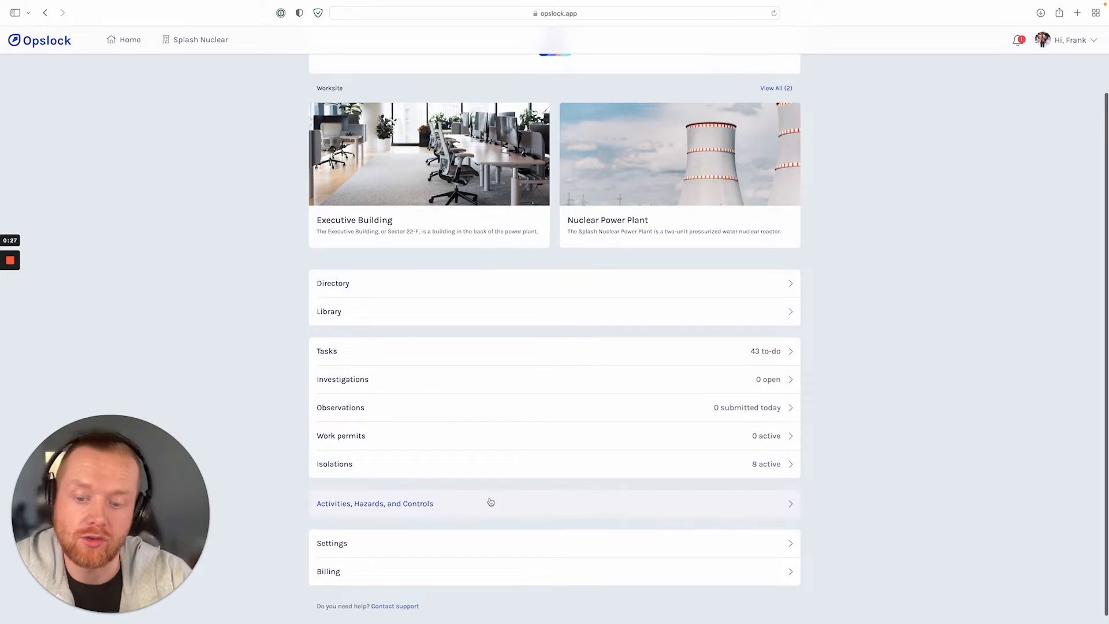
click(487, 502)
scroll(556, 395, down, 5)
scroll(561, 399, up, 5)
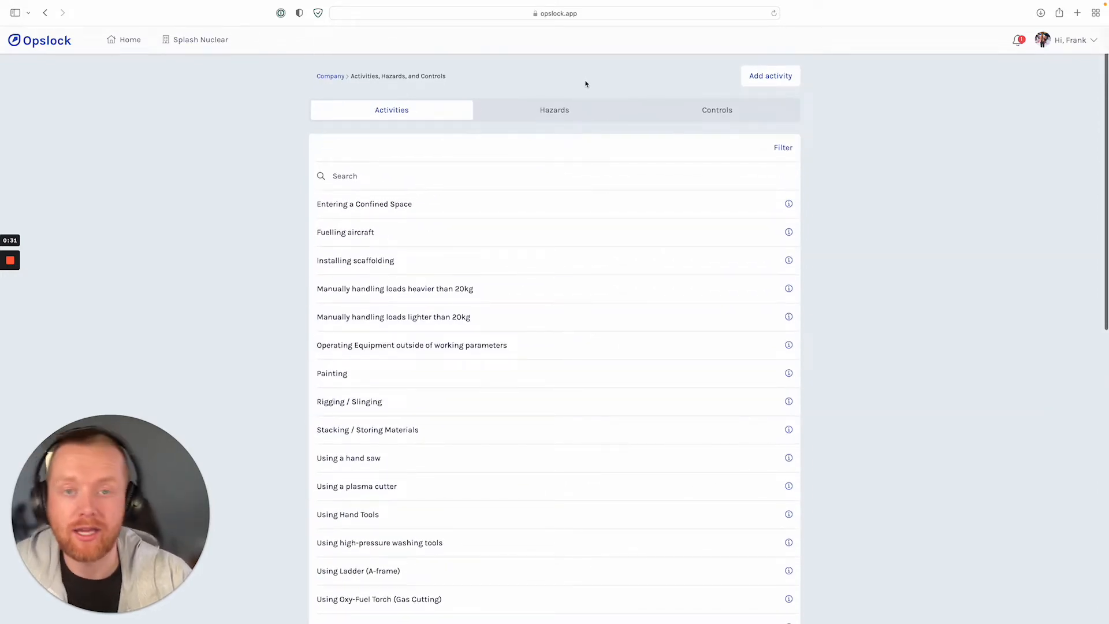
Find the unverified lightning hazard in the company's hazards list and start editing it.
click(566, 111)
scroll(645, 328, down, 4)
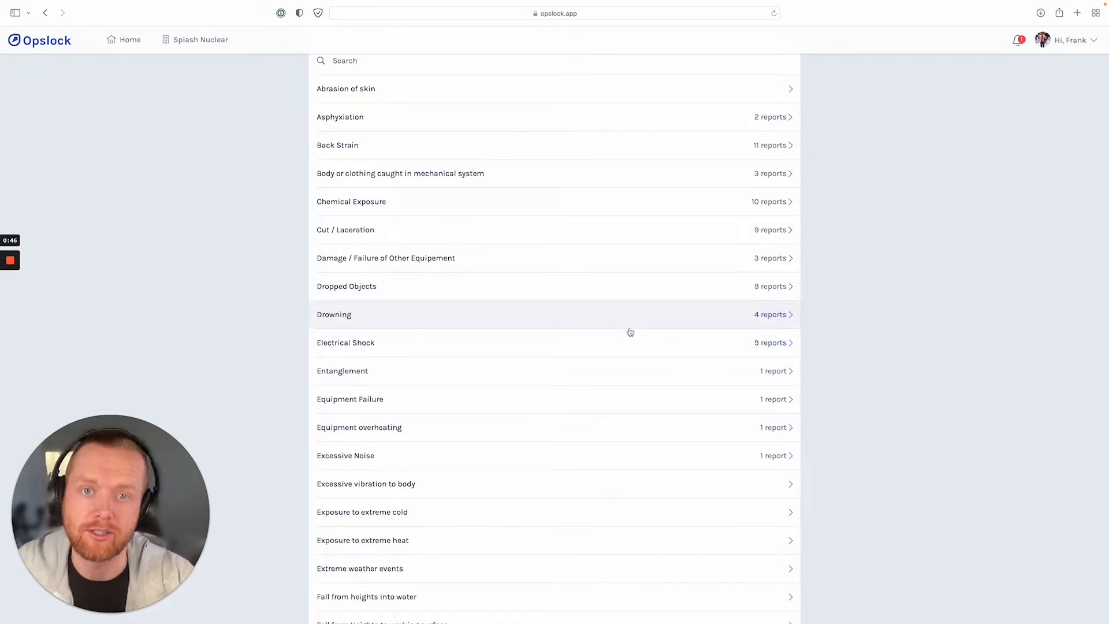
scroll(630, 332, down, 10)
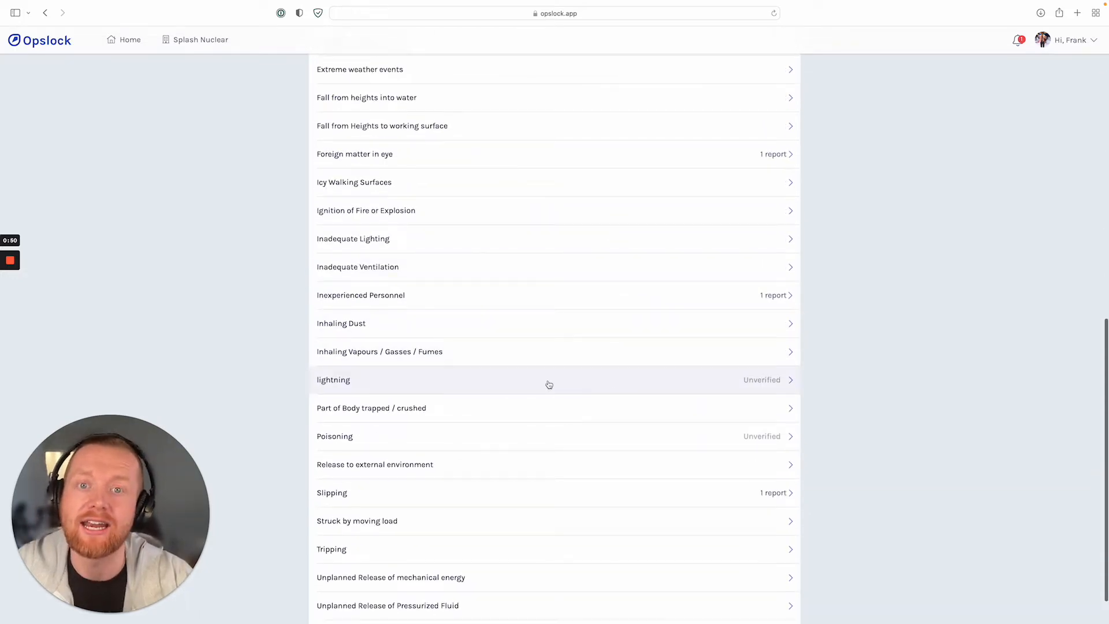
click(733, 387)
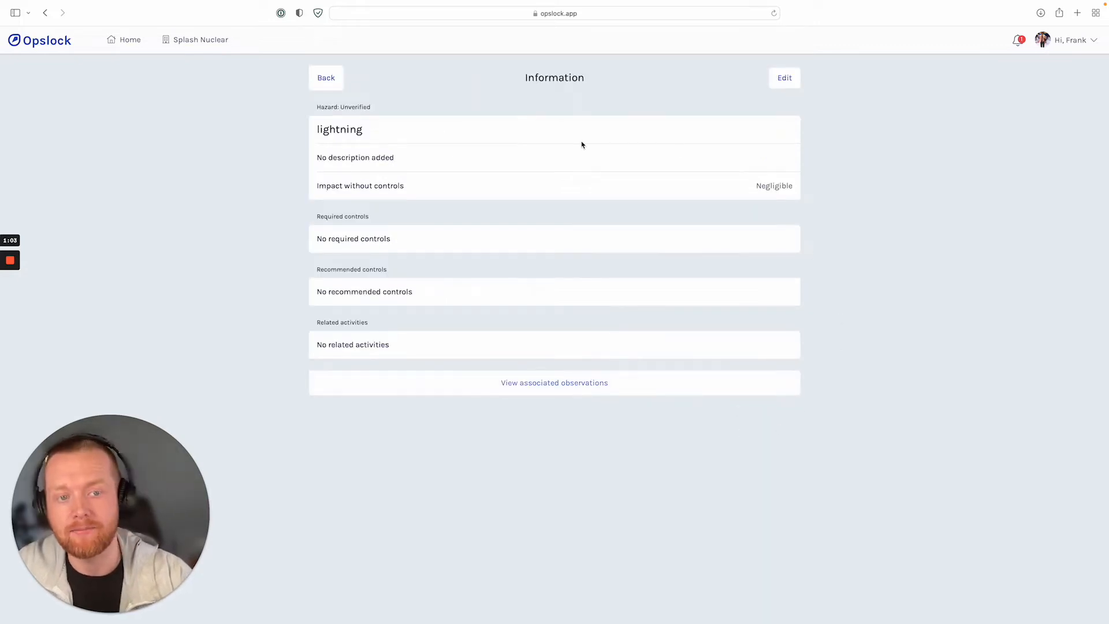
click(785, 78)
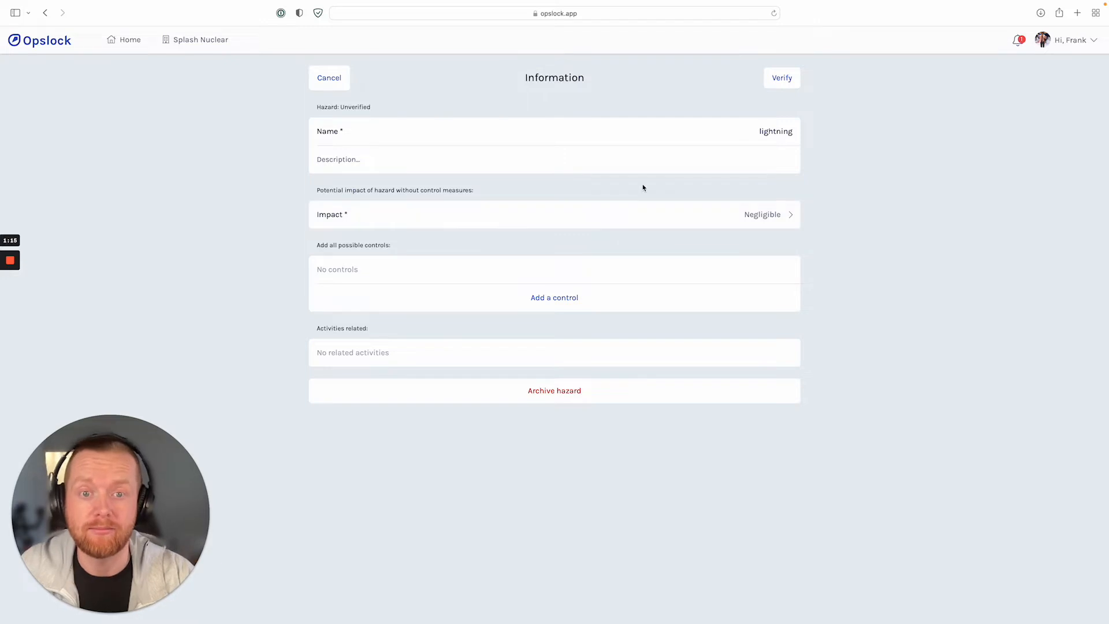
Capitalize the hazard's name as Lightning.
click(760, 132)
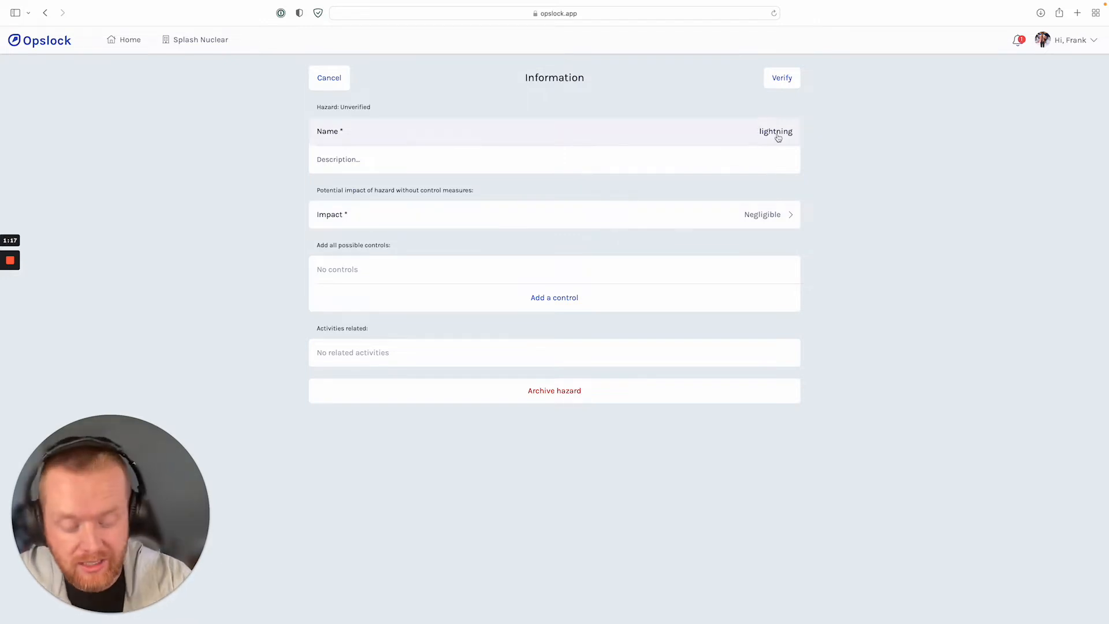
key(Delete)
text(L)
click(410, 162)
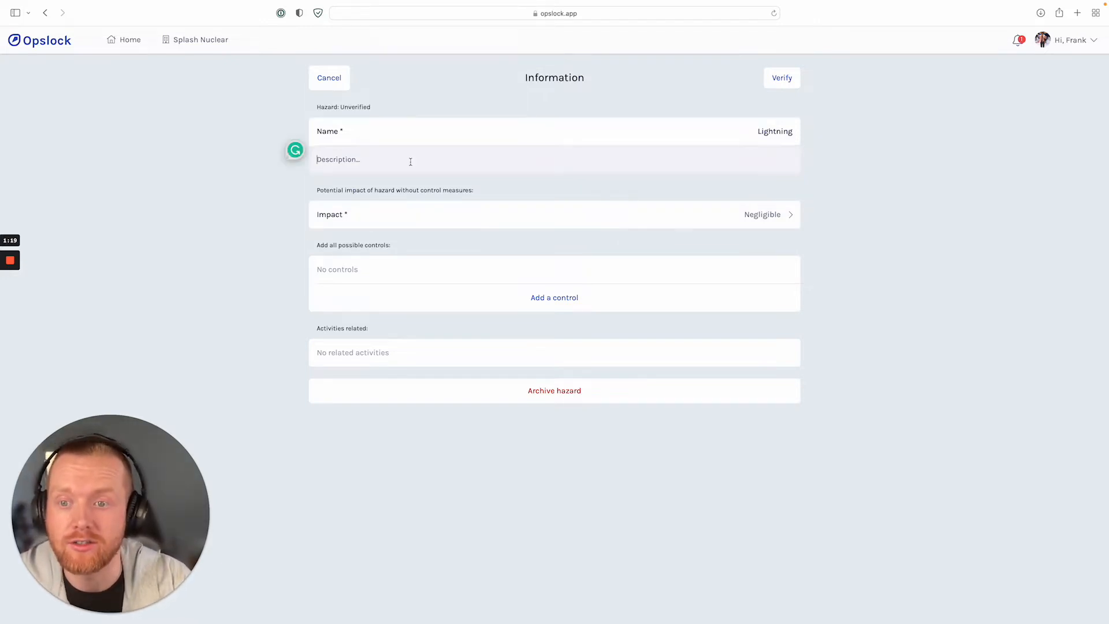
text(light)
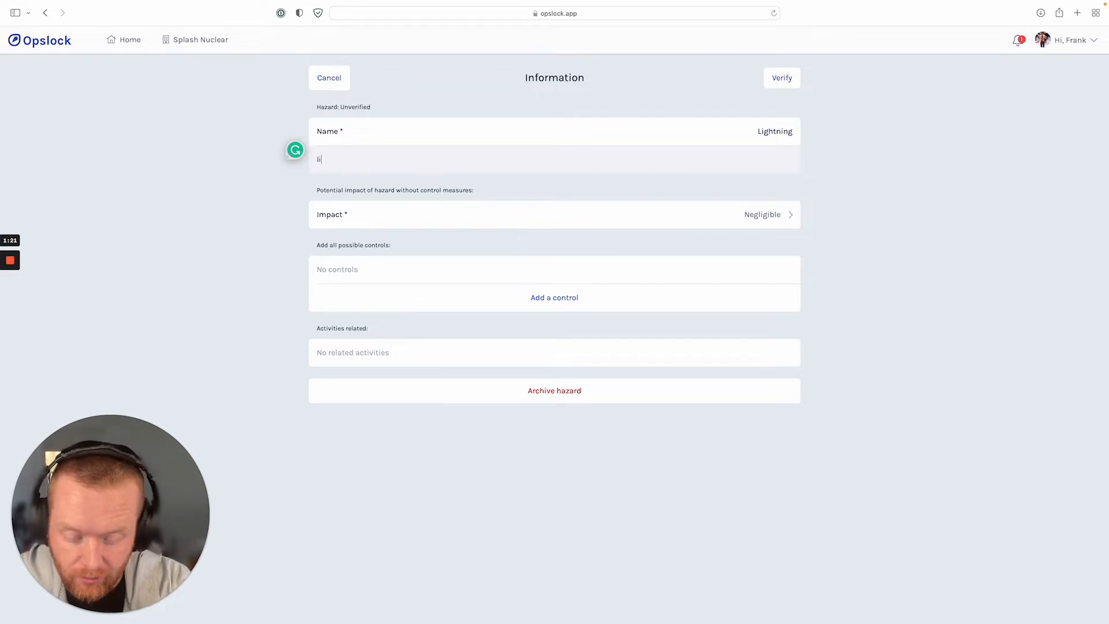
key(BackSpace)
key(BackSpace)
key(BackSpace)
key(BackSpace)
key(BackSpace)
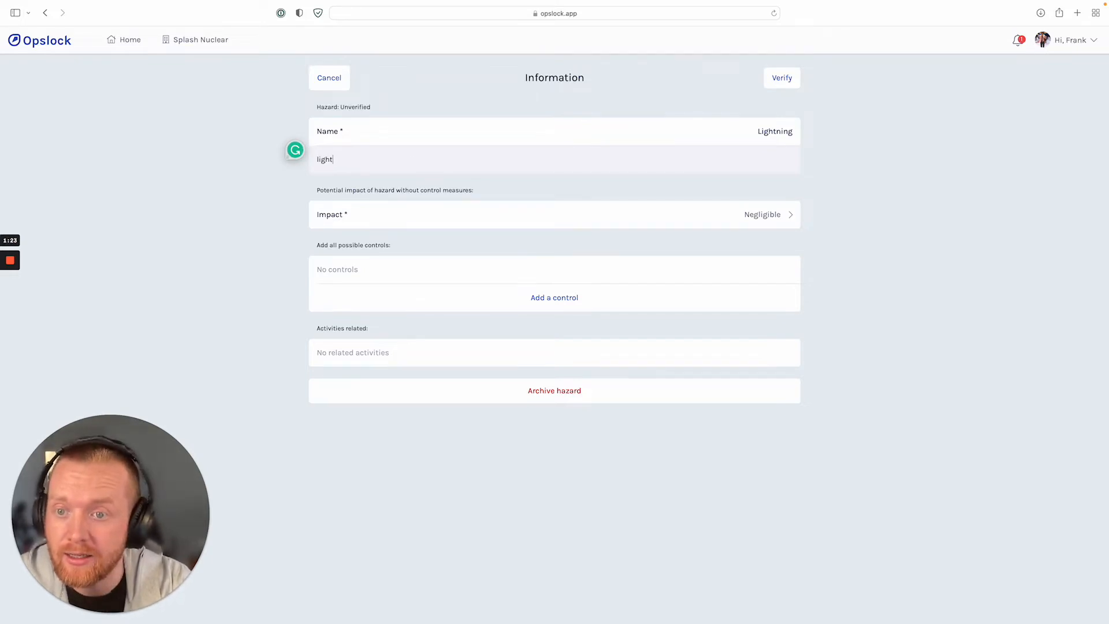
text(E)
key(BackSpace)
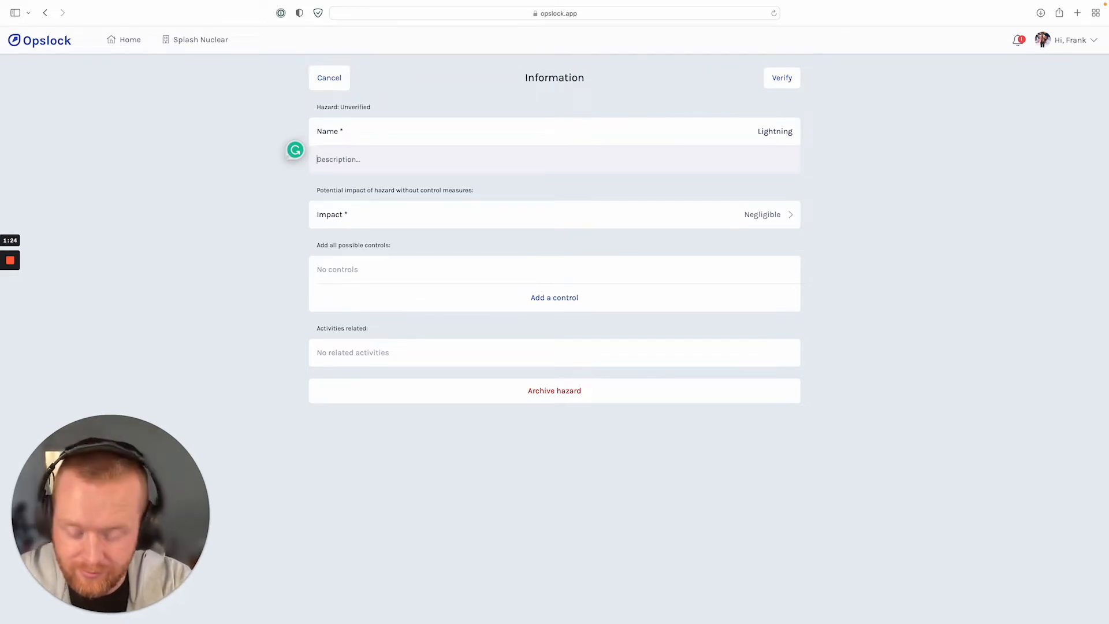
Enter "Weather event in area" as the hazard's description and set its impact to Extreme.
text(Weather event in e)
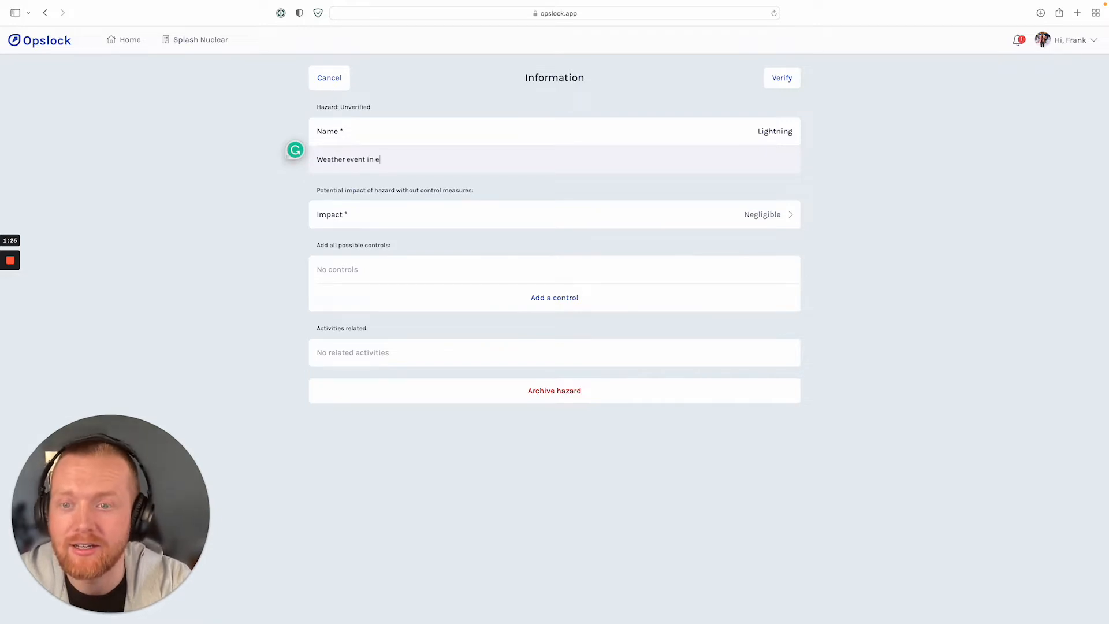
click(658, 225)
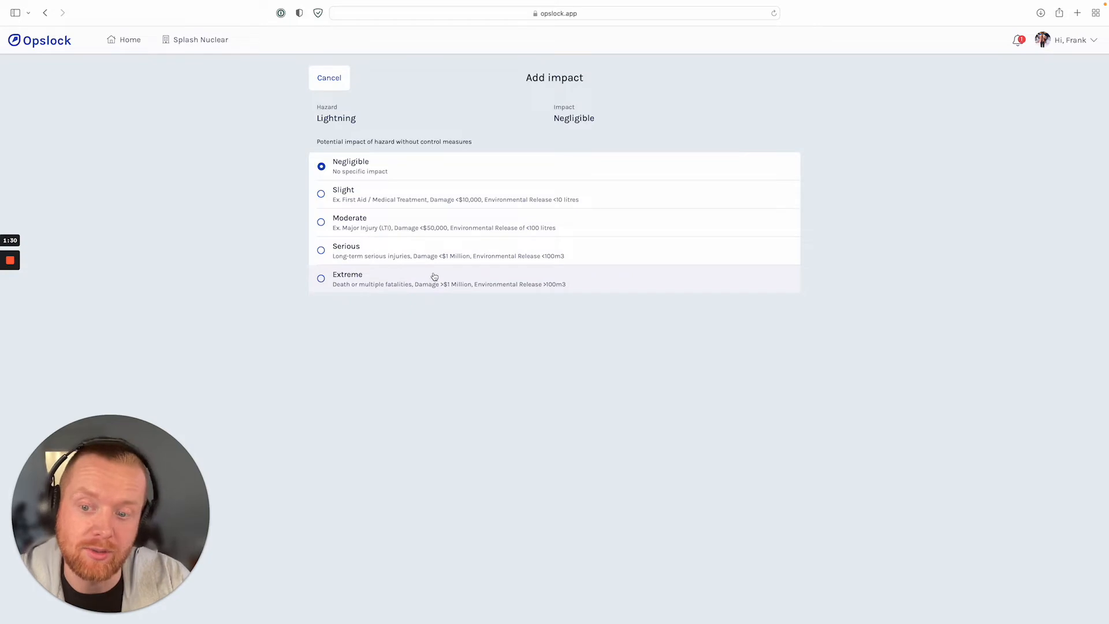
click(434, 273)
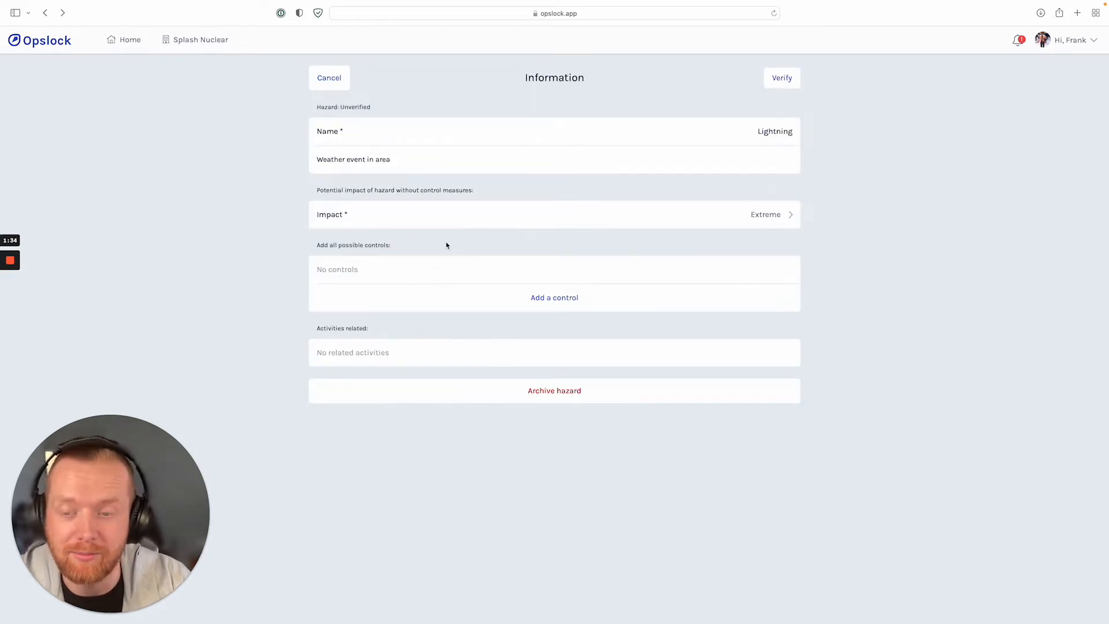
Search the behavioral controls for "Stop all work" and create a new control with that name for the Lightning hazard.
click(466, 310)
scroll(421, 402, down, 3)
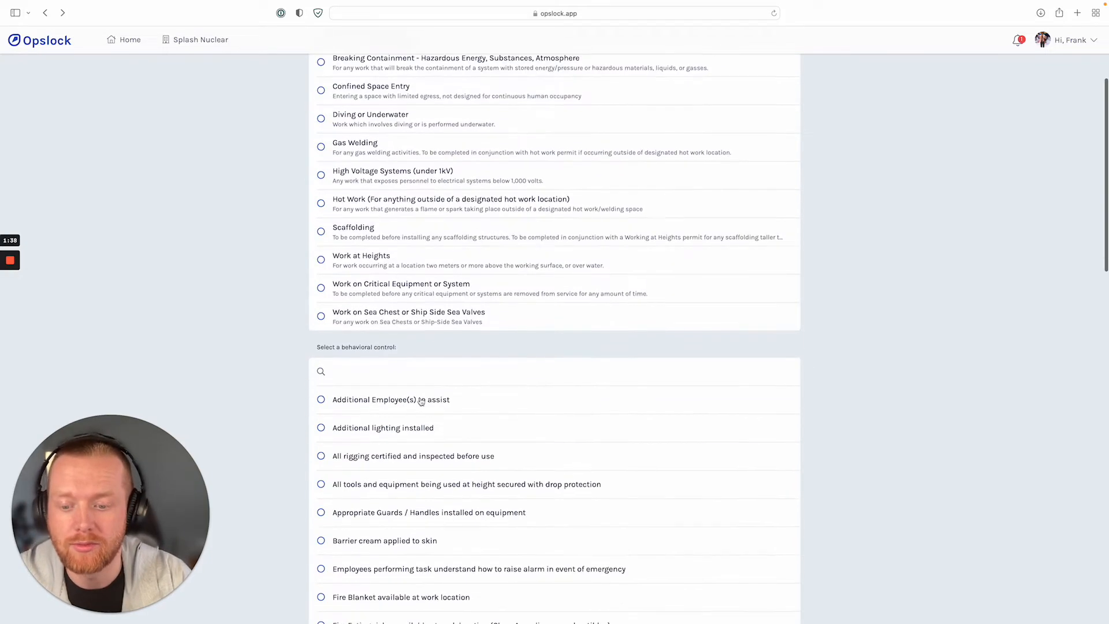
click(440, 371)
text(St)
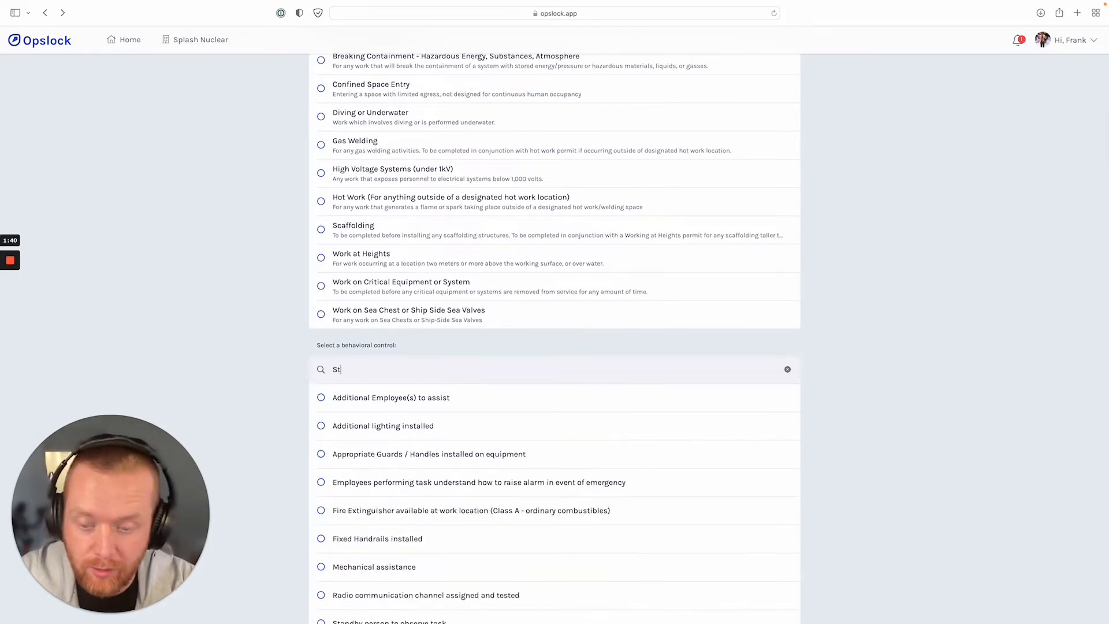
text(op allw ork)
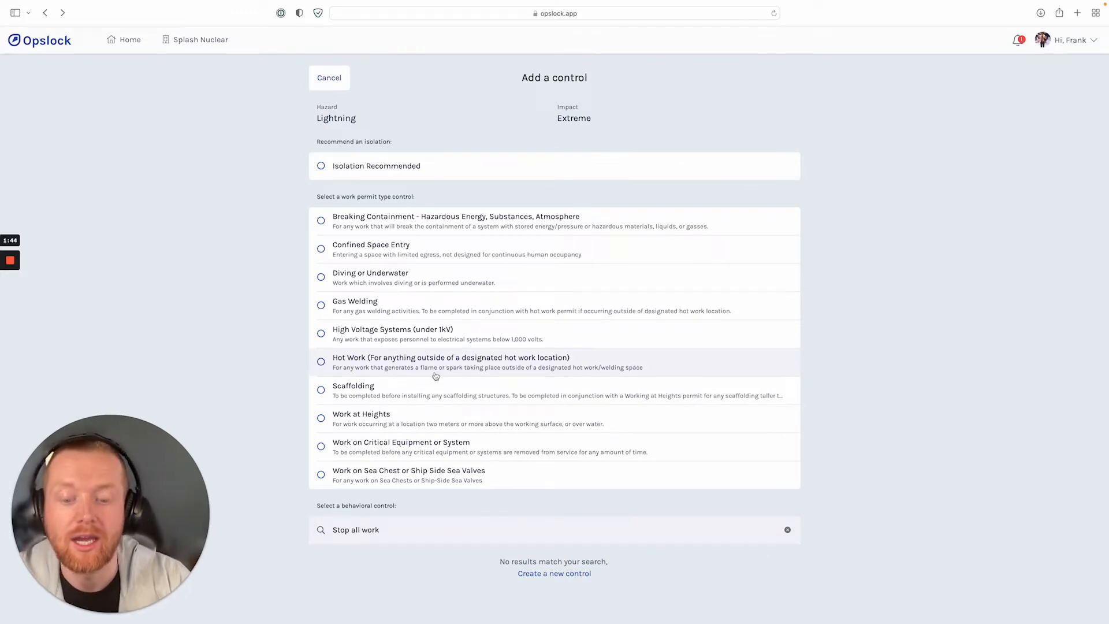
click(585, 573)
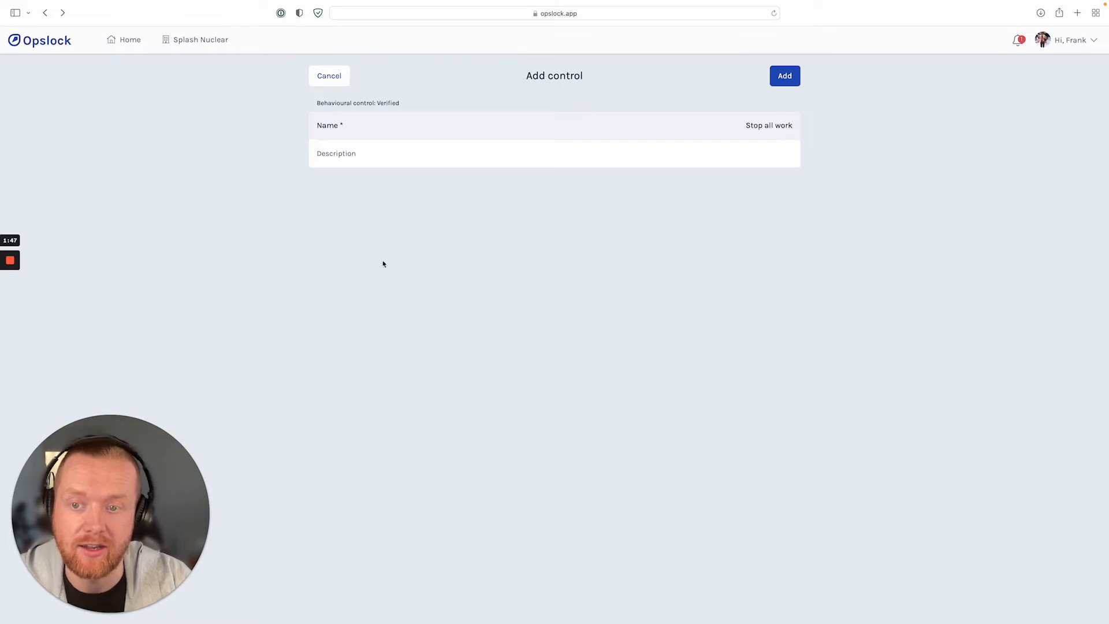
click(783, 76)
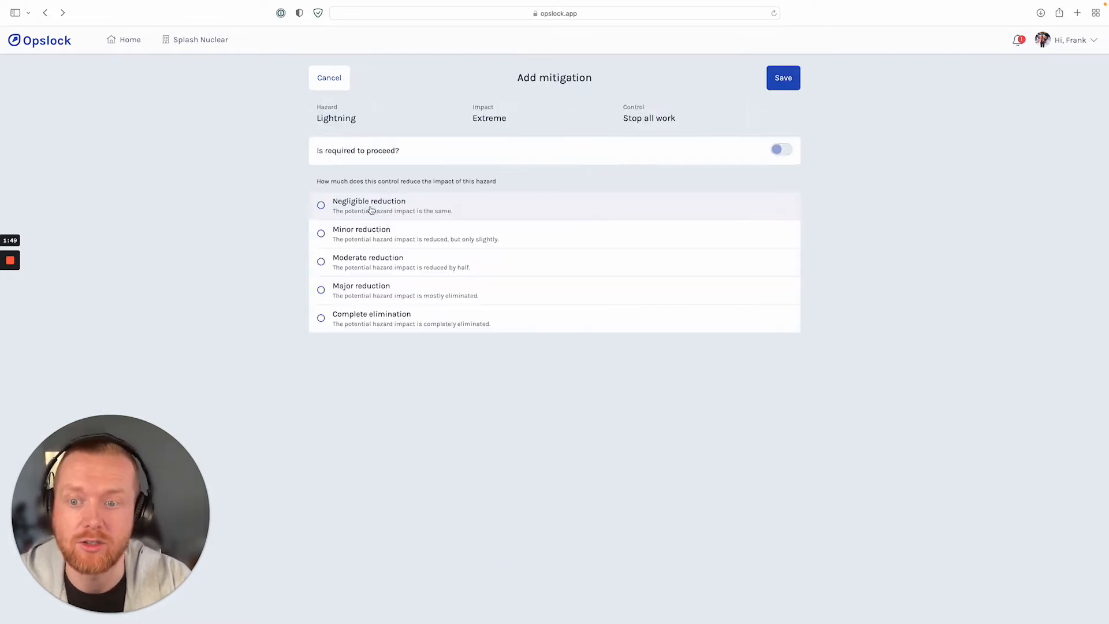
Save the Stop all work control with a Major reduction rating and verify the Lightning hazard.
click(401, 298)
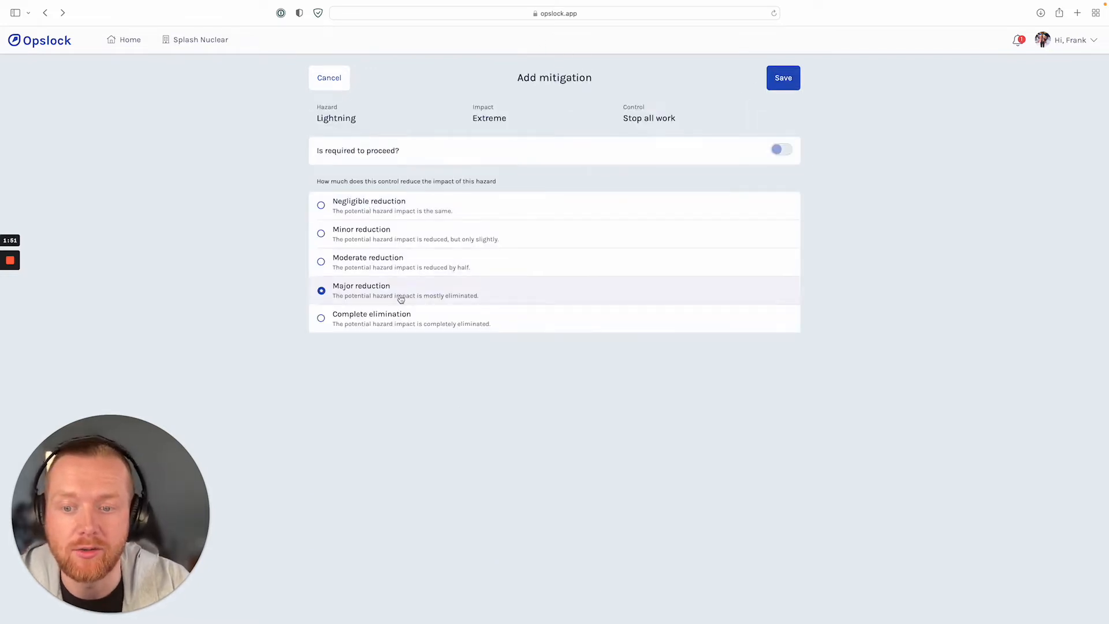
click(793, 88)
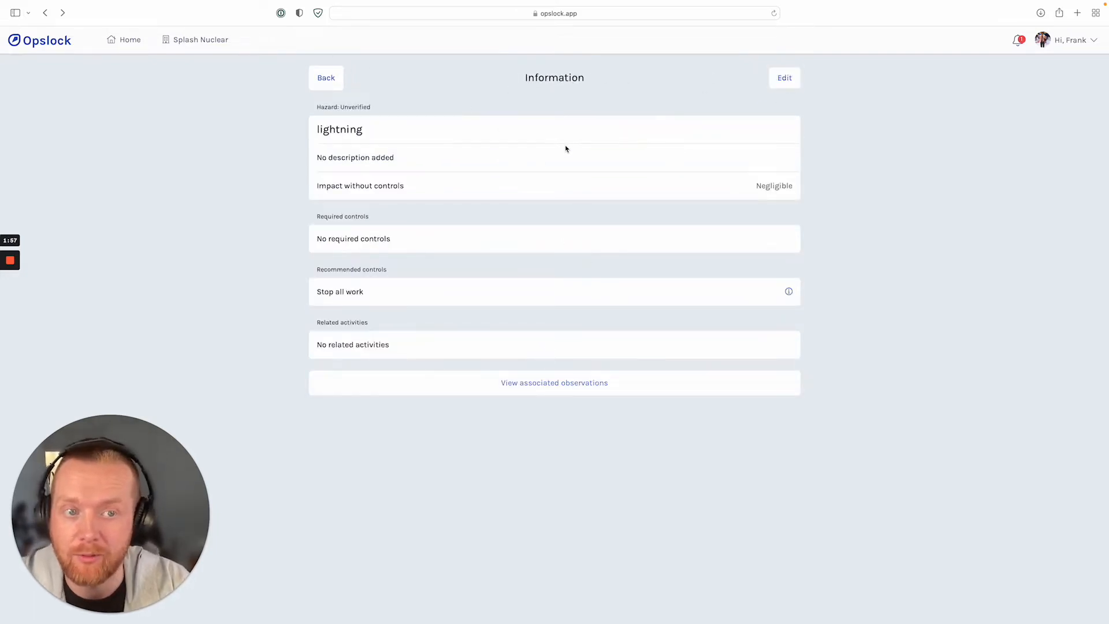
click(787, 77)
click(783, 78)
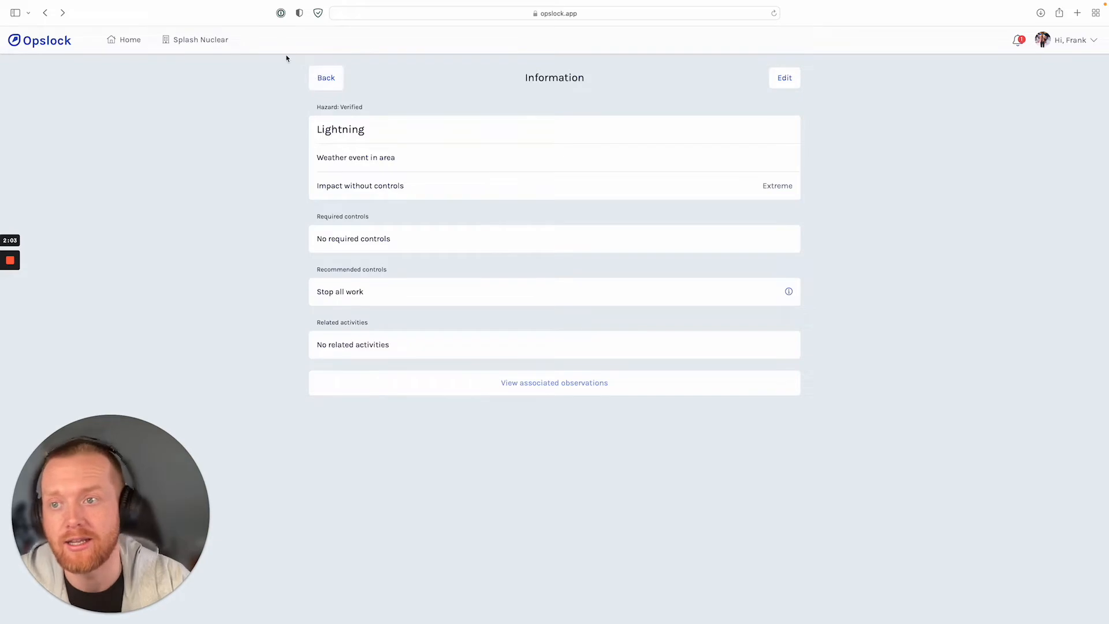
Reopen the company's hazards list and review its entries, their verification status and report counts.
click(181, 39)
scroll(335, 460, down, 3)
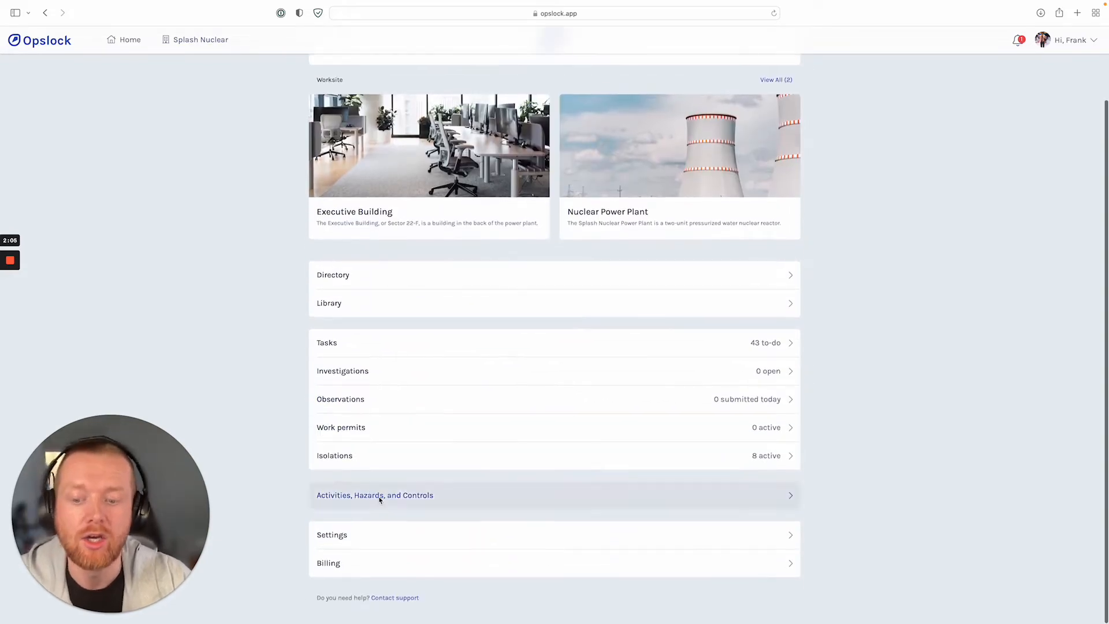
click(380, 495)
scroll(418, 228, down, 3)
scroll(418, 206, up, 4)
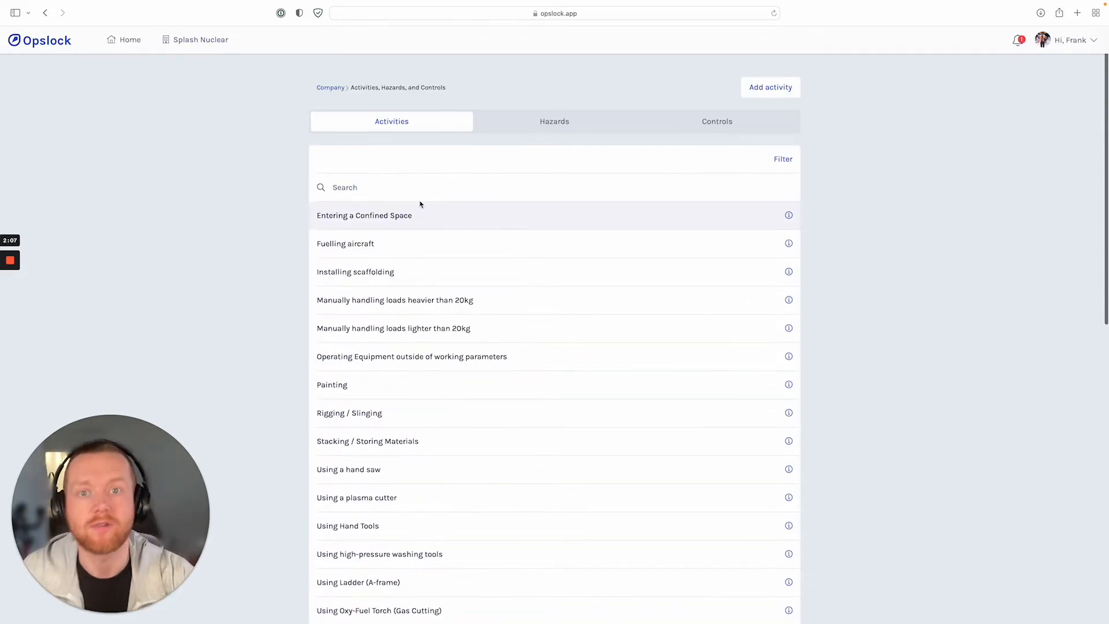
click(526, 119)
scroll(479, 469, down, 7)
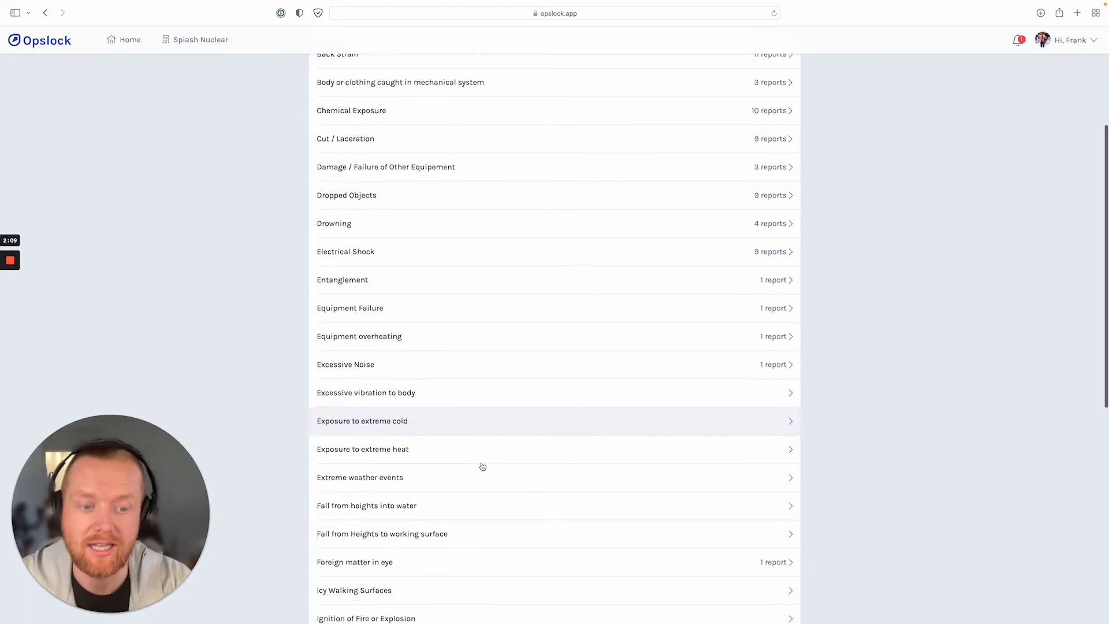
scroll(482, 470, down, 4)
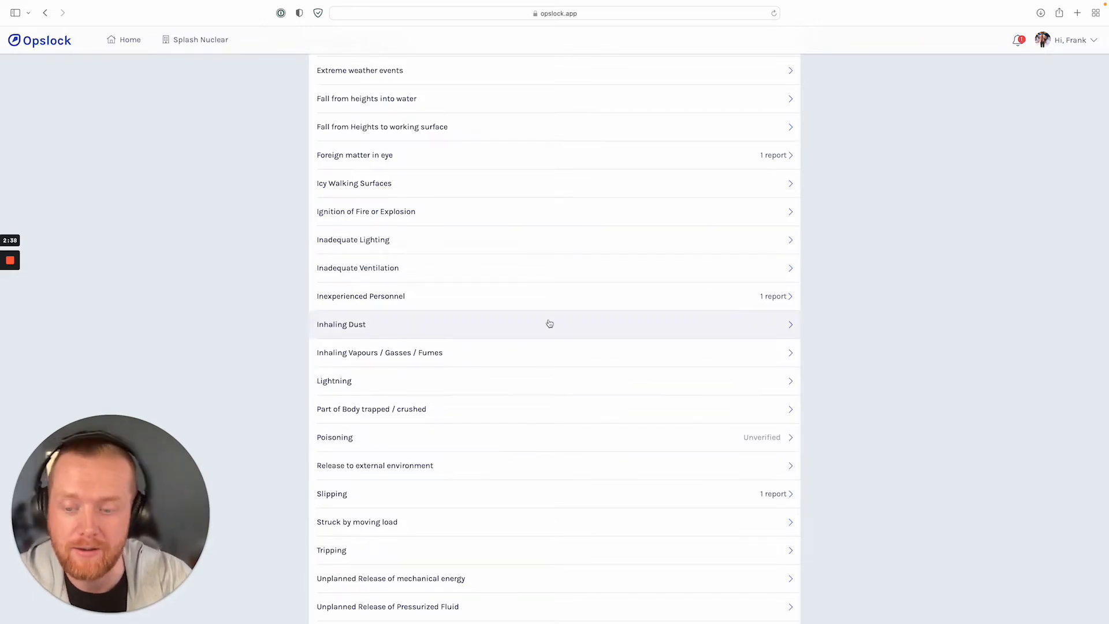
scroll(577, 459, up, 10)
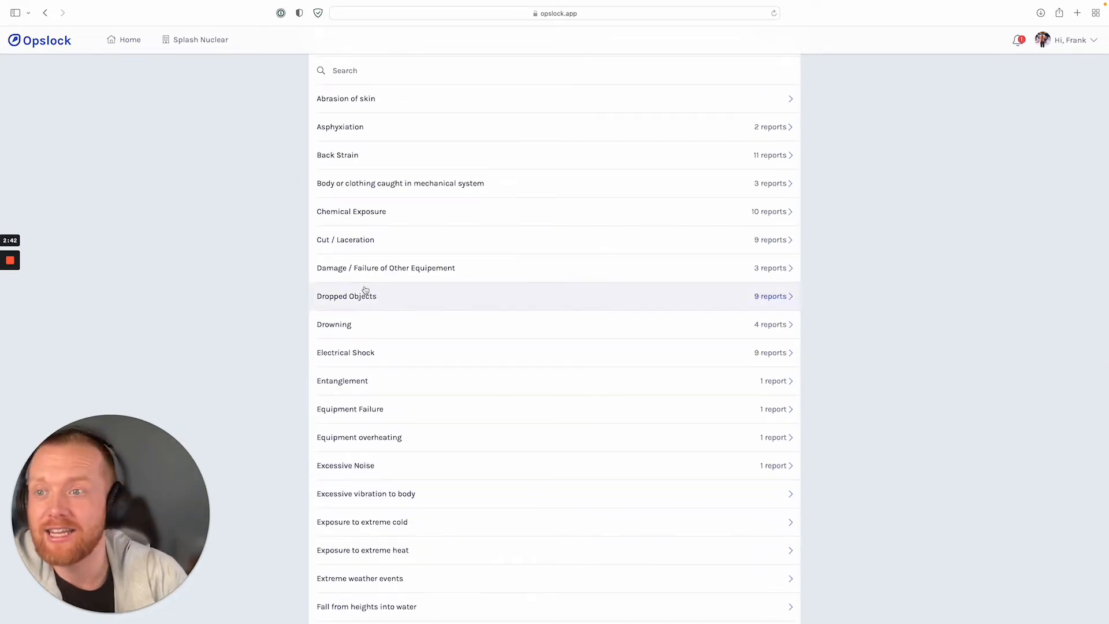
scroll(272, 193, up, 4)
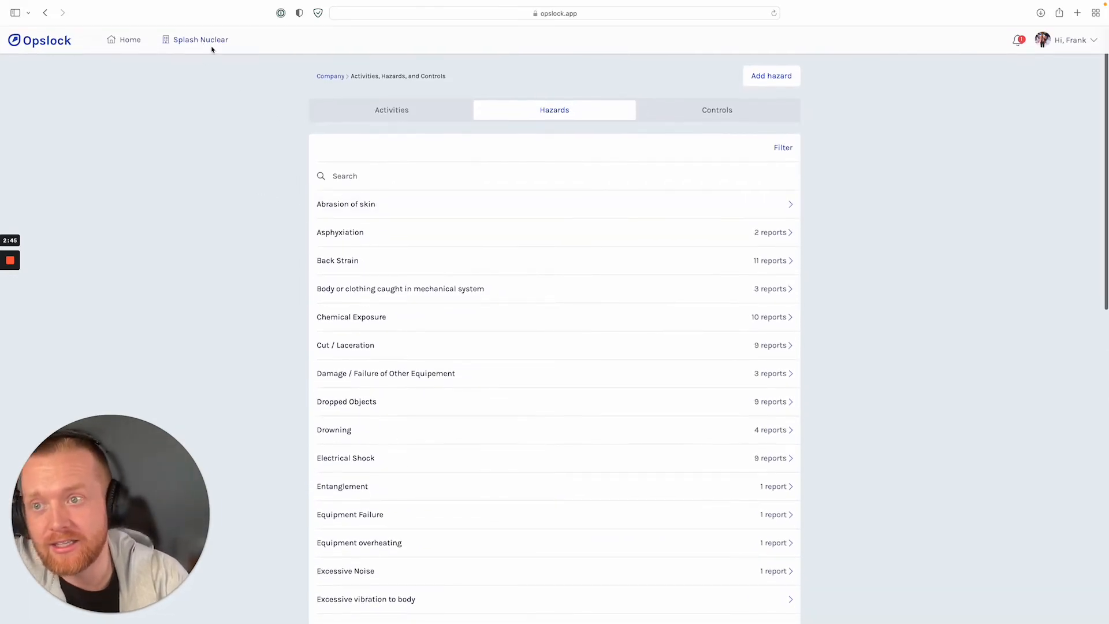
Go to the company's observations and open the "Chemical handling issue" observation.
click(211, 49)
scroll(495, 236, down, 3)
click(443, 378)
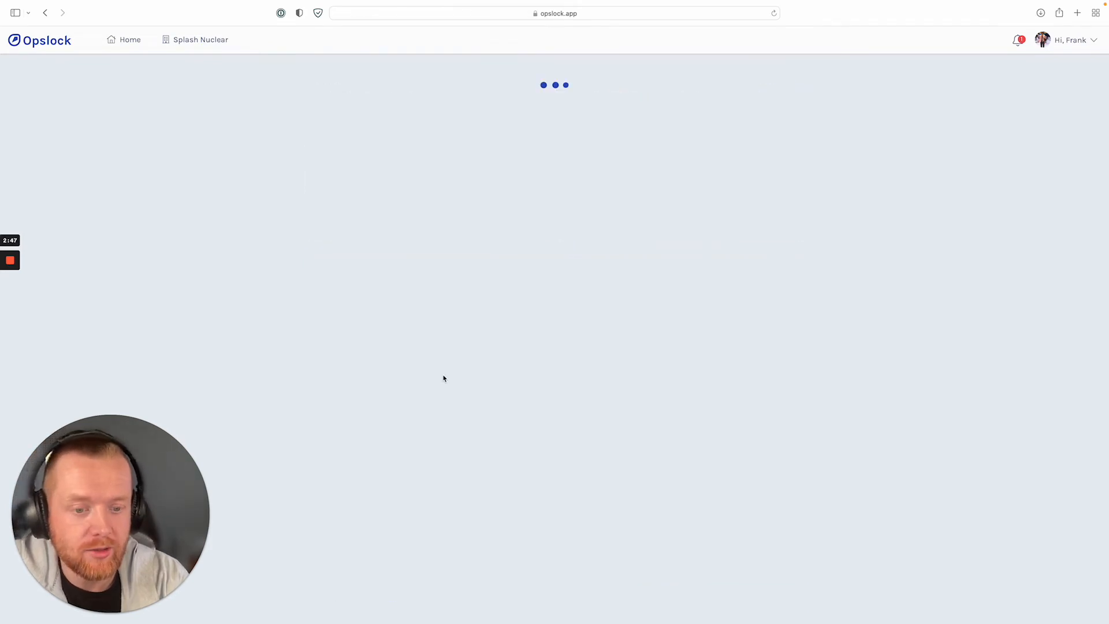
scroll(494, 268, down, 2)
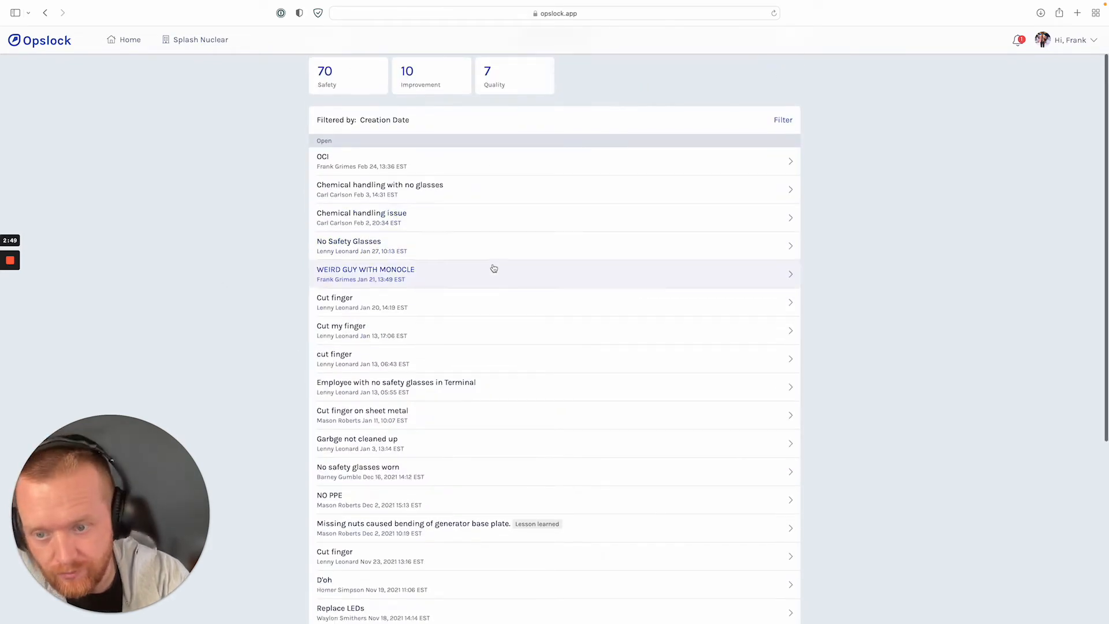
scroll(494, 269, up, 2)
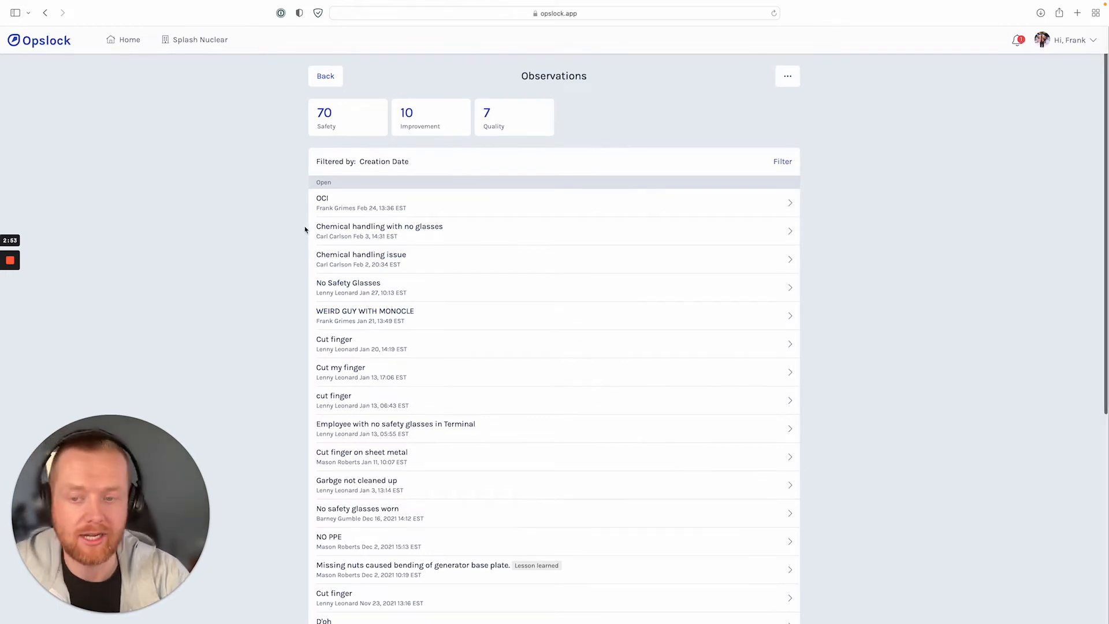
drag(315, 189, 352, 185)
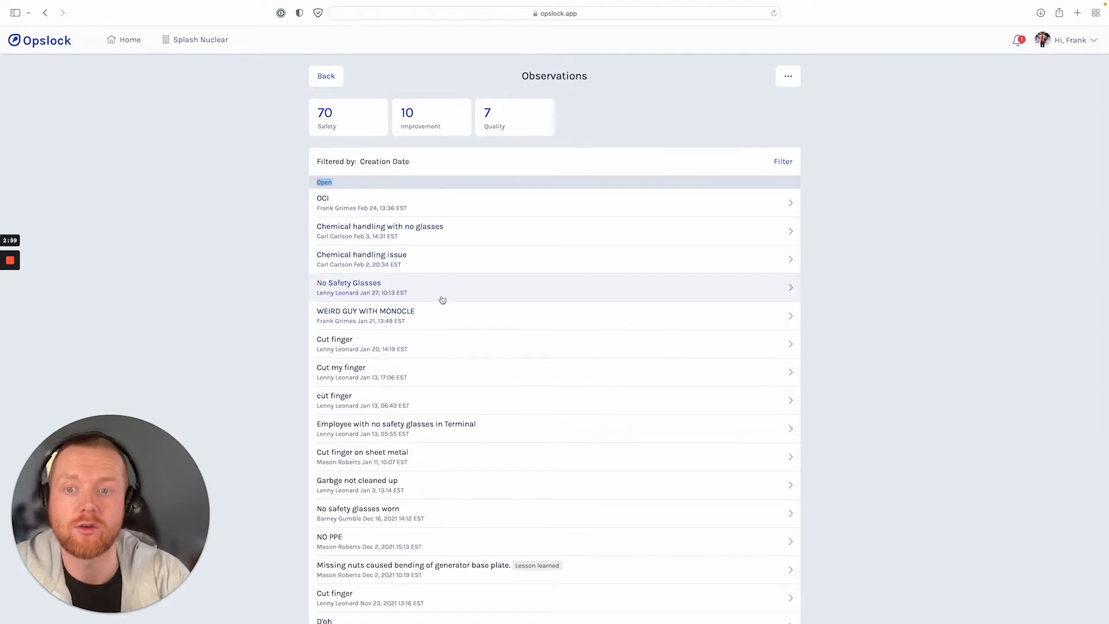
click(411, 266)
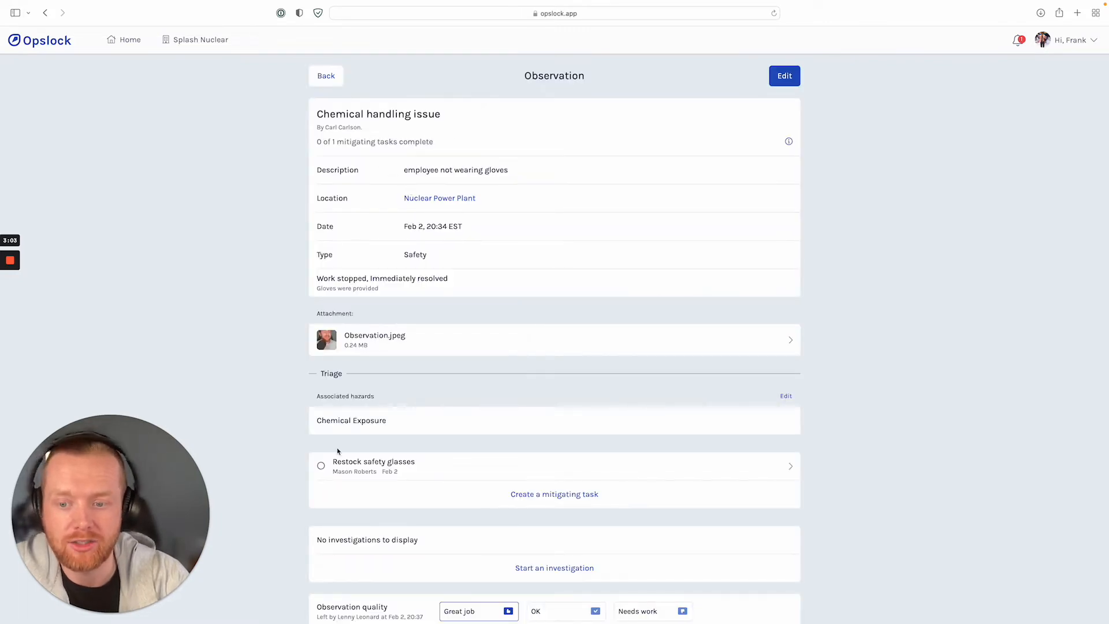
Close the "Chemical handling issue" observation and return to the observations list.
scroll(465, 530, down, 3)
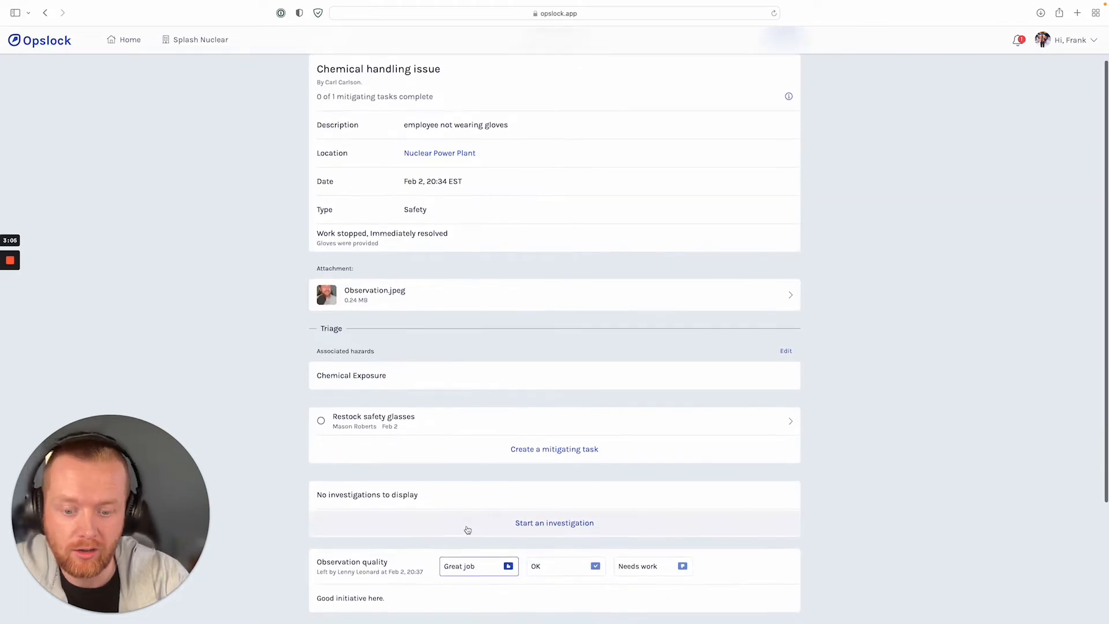
click(589, 542)
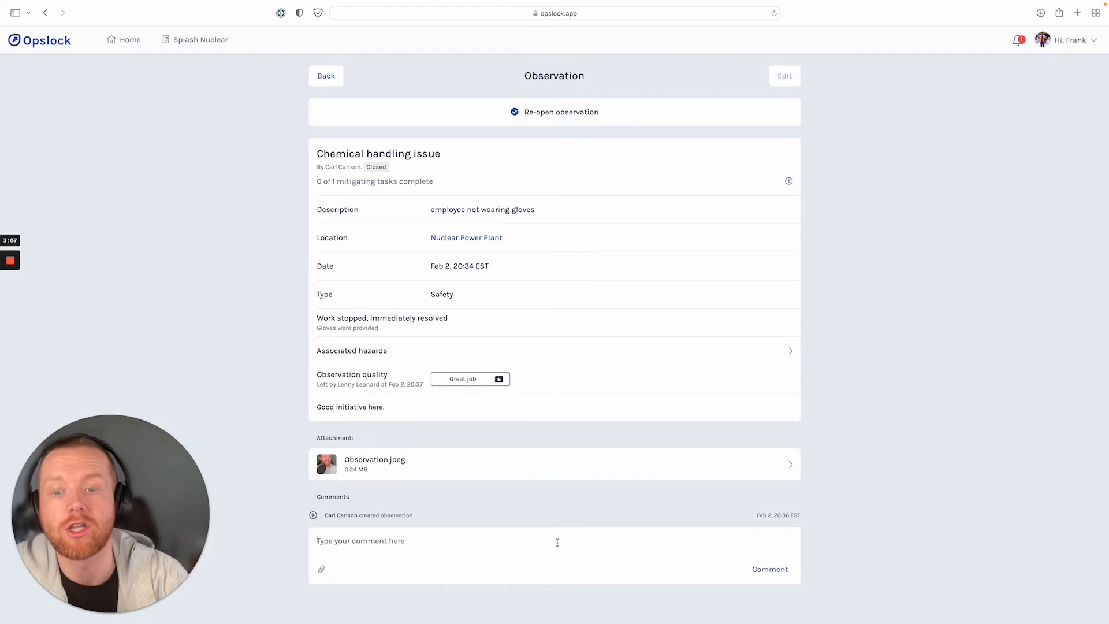
click(323, 74)
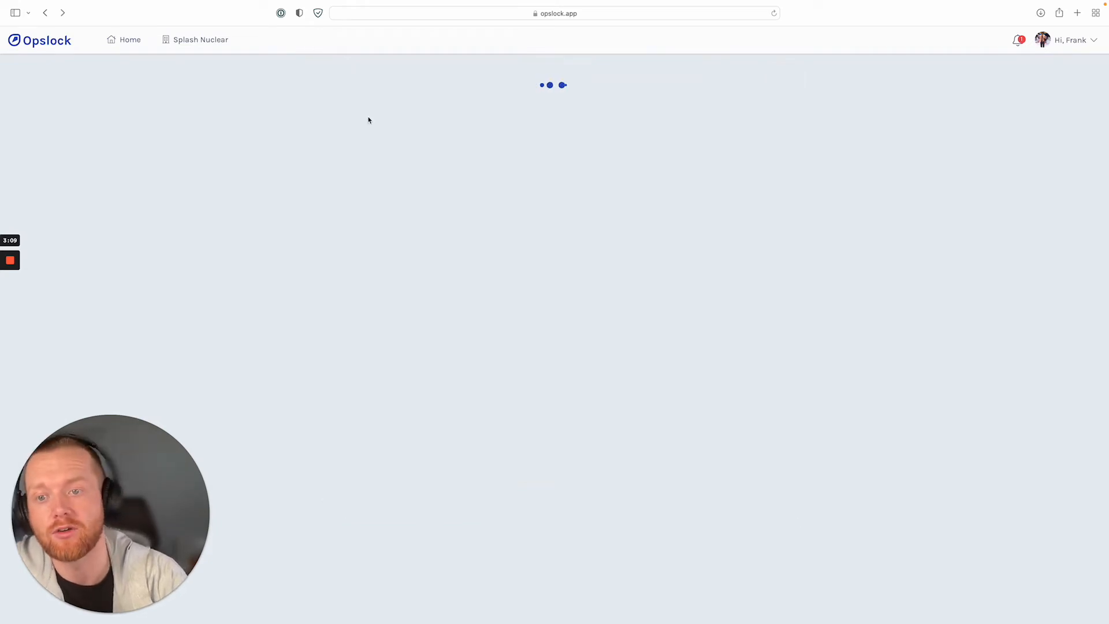
Open the "No Safety Glasses" observation, review its triage details and close the observation.
click(421, 263)
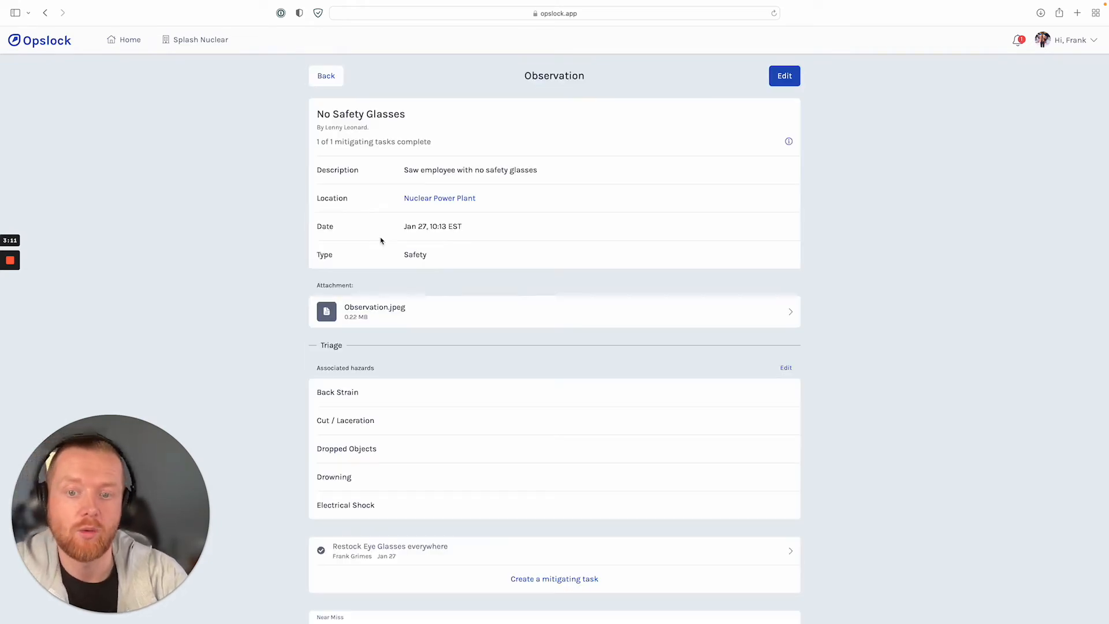
scroll(405, 400, down, 5)
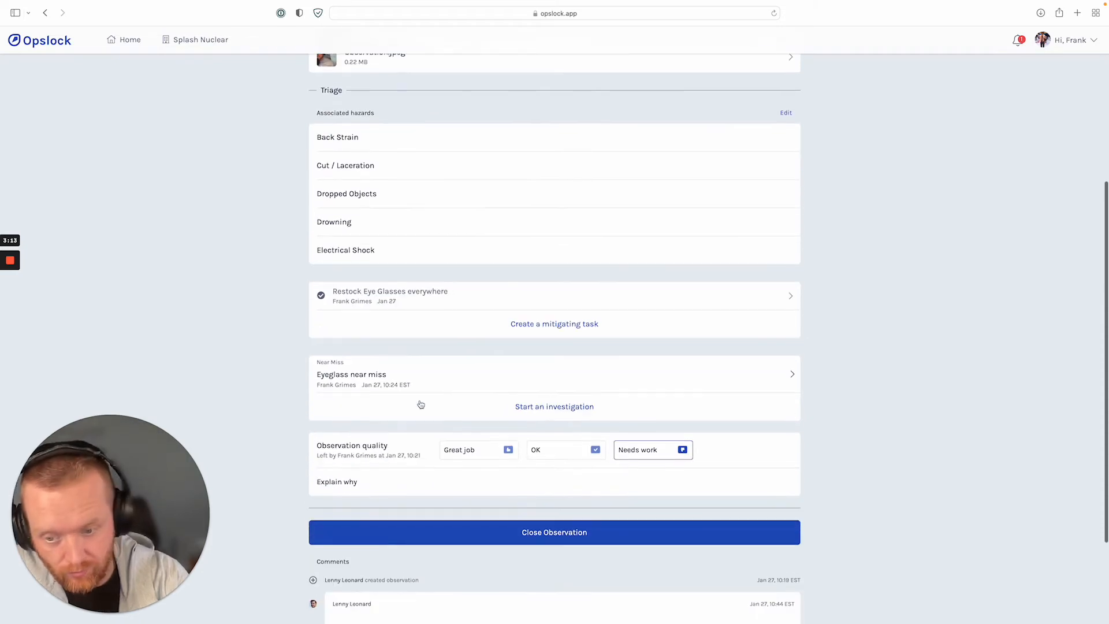
scroll(389, 141, up, 2)
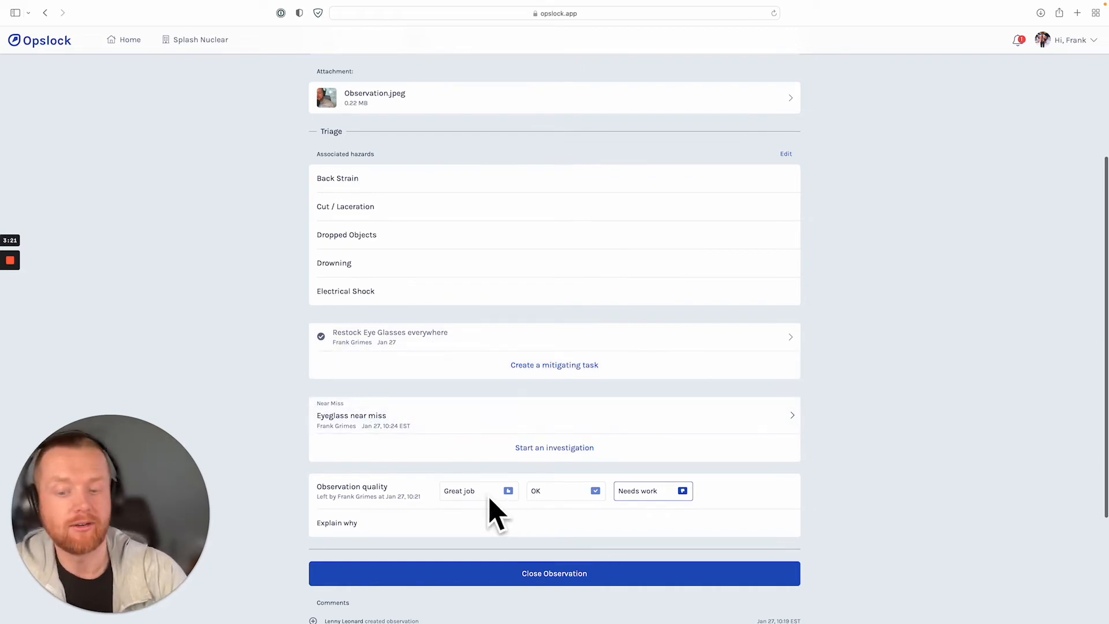
scroll(505, 501, down, 2)
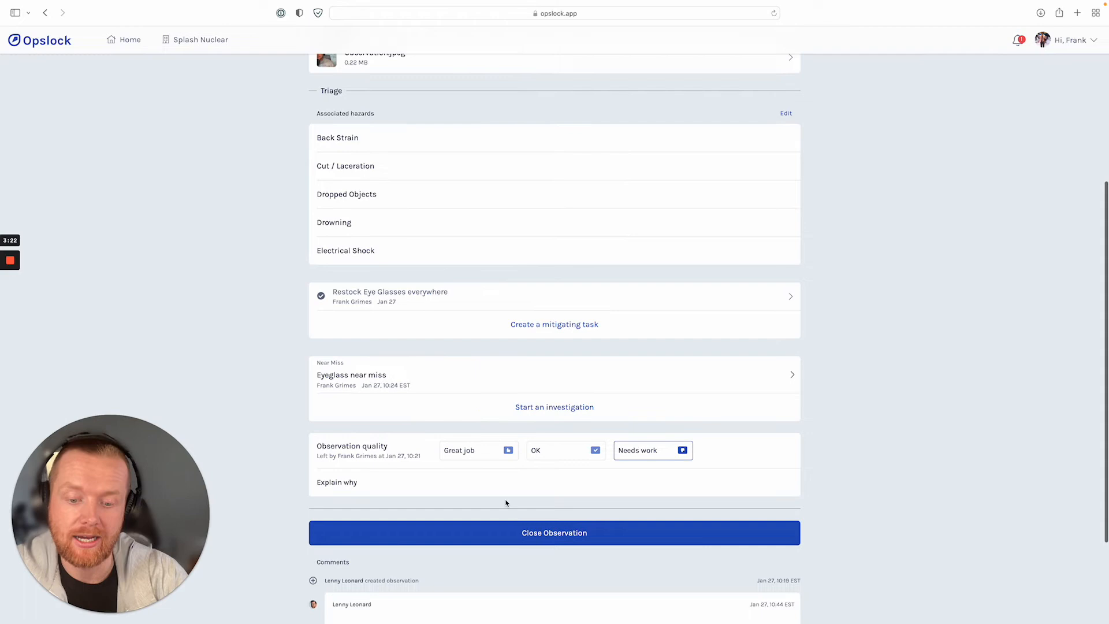
click(556, 543)
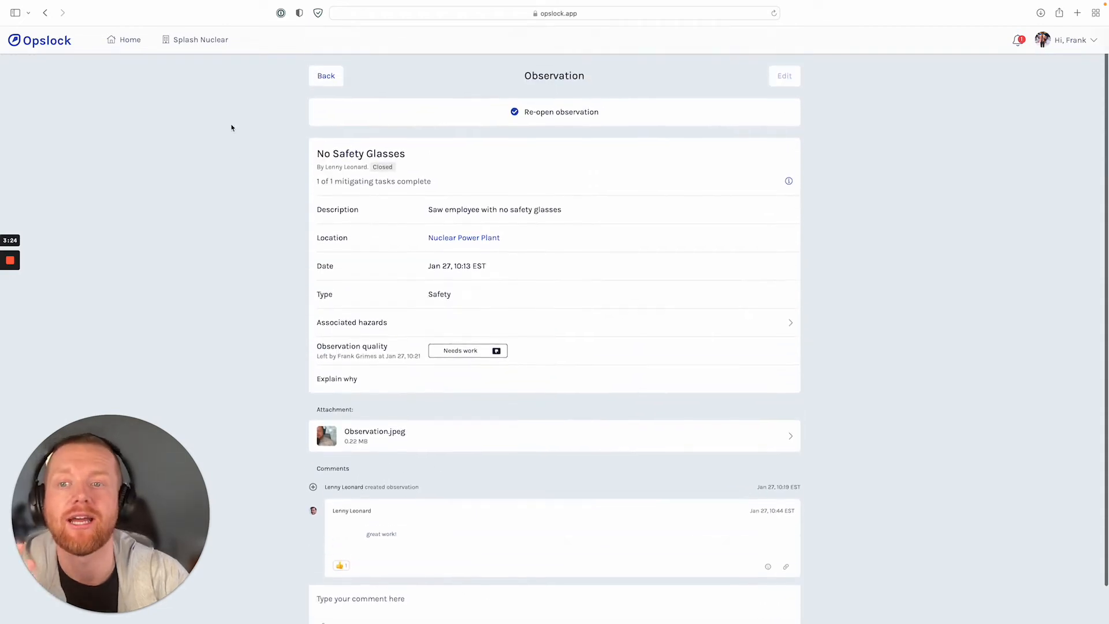
Open the "OCI" observation and post a comment that mentions the third suggested colleague with the text "Great work!".
click(327, 76)
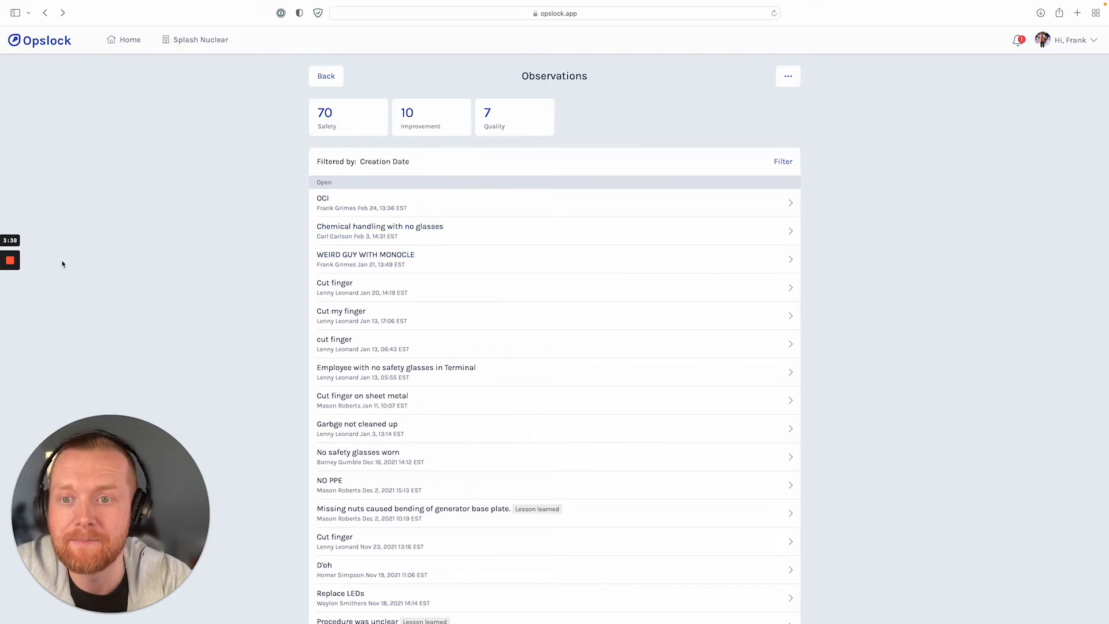
click(445, 206)
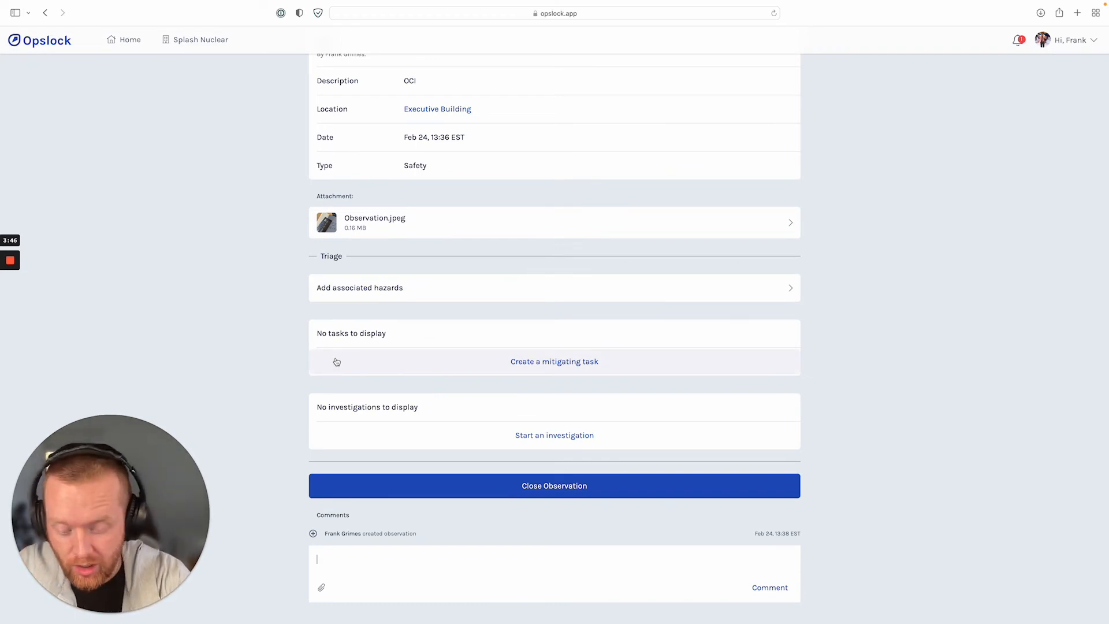
text(@)
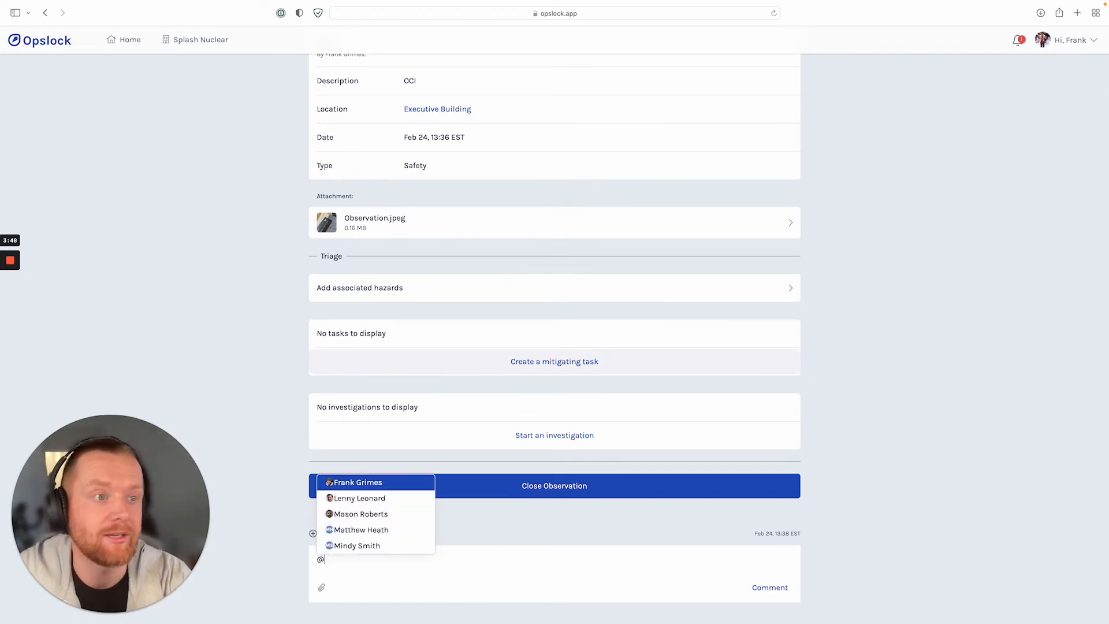
key(Down)
key(Down)
key(Return)
text(Gr)
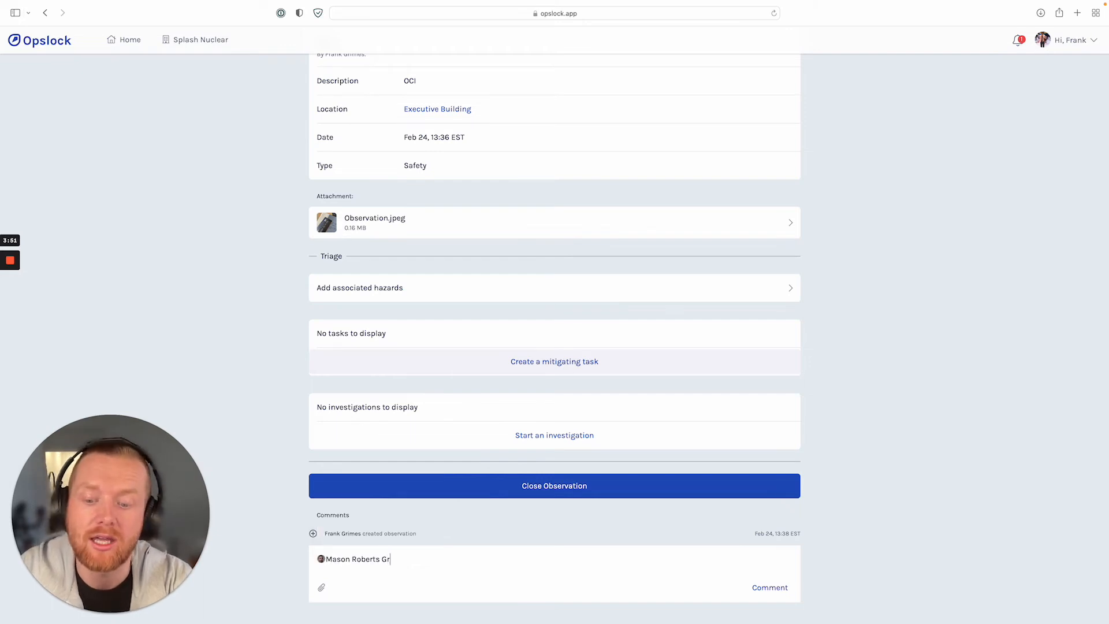
text(eat work!)
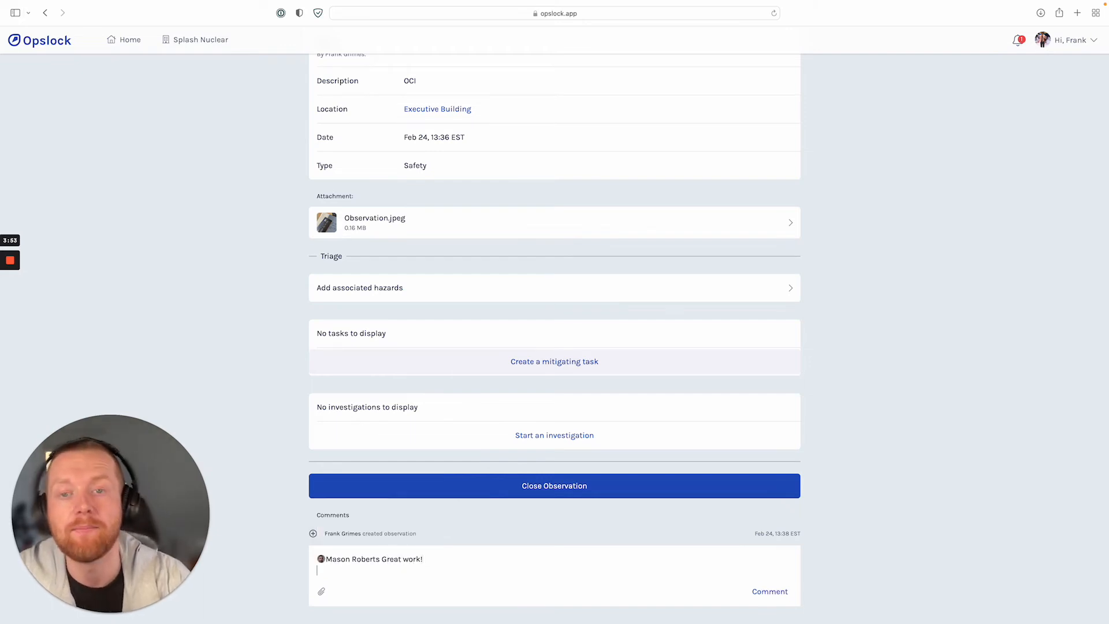
click(755, 595)
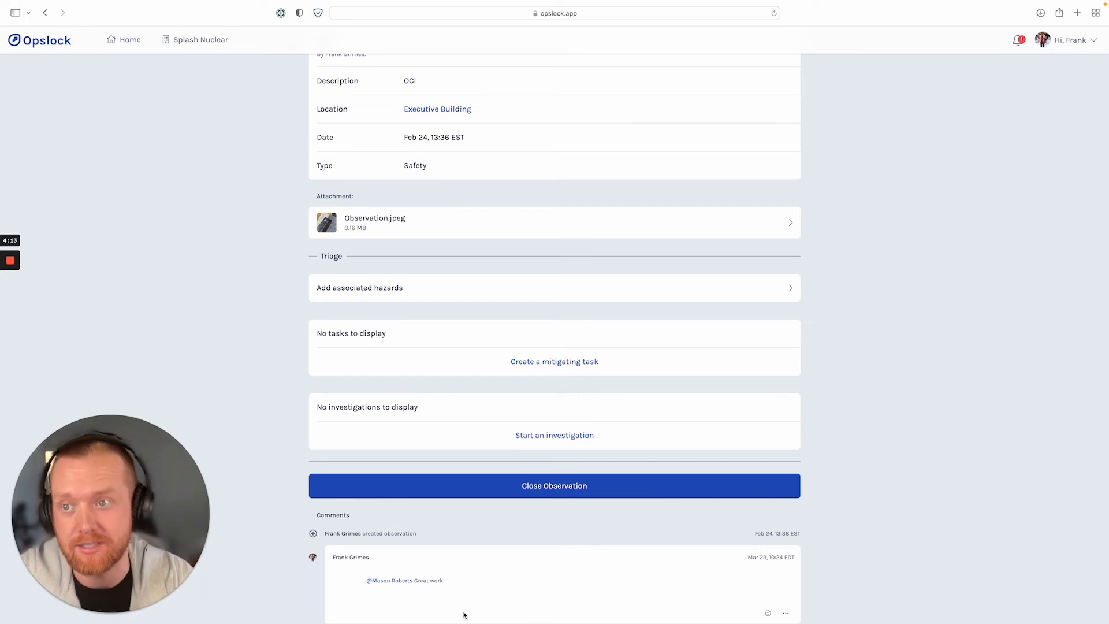
Check the monthly personnel hours of the company's Nuclear Power Plant worksite and return to the company page.
click(193, 40)
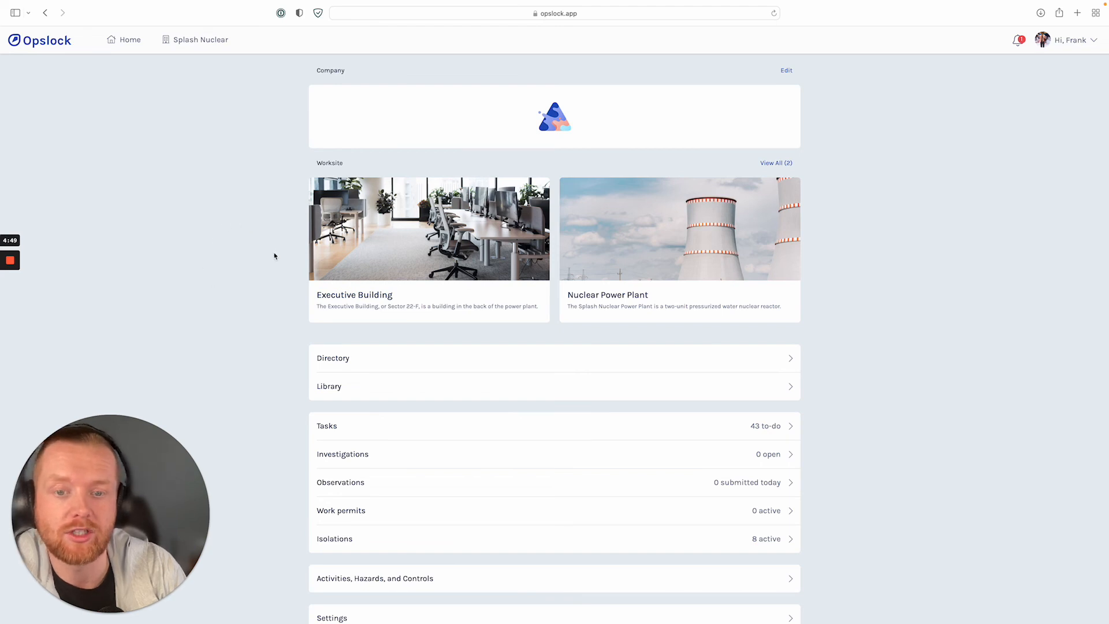
click(585, 244)
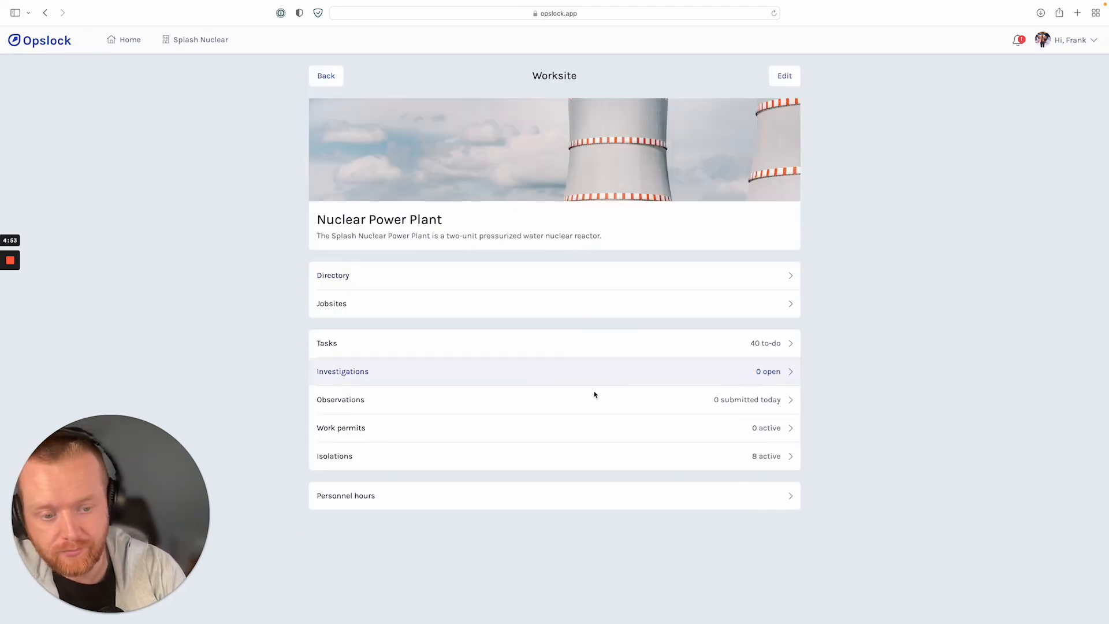
click(368, 499)
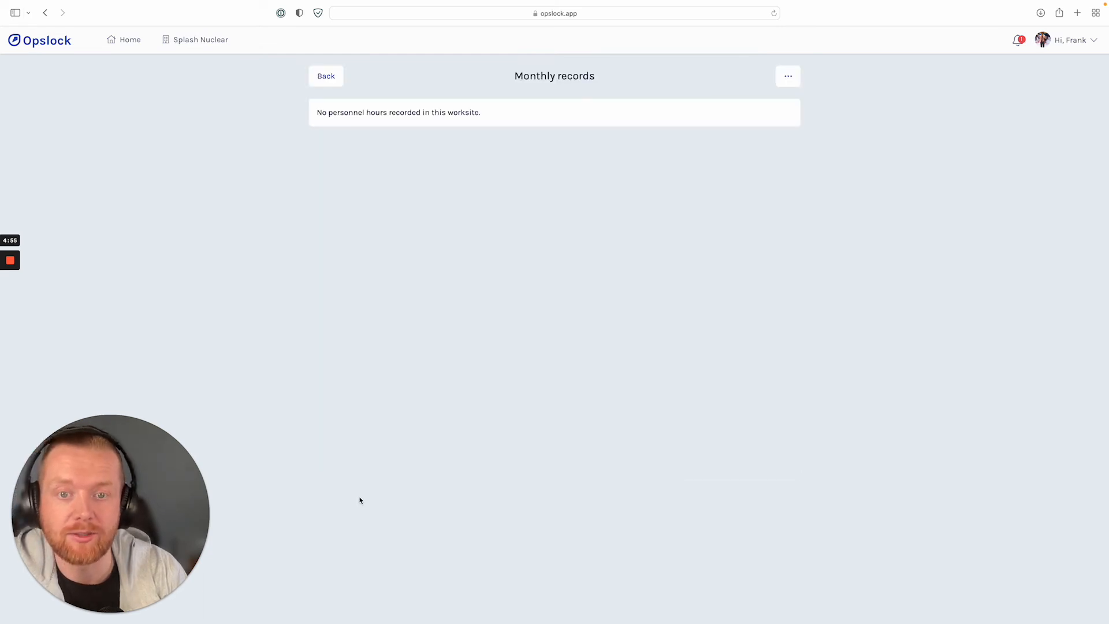
click(326, 76)
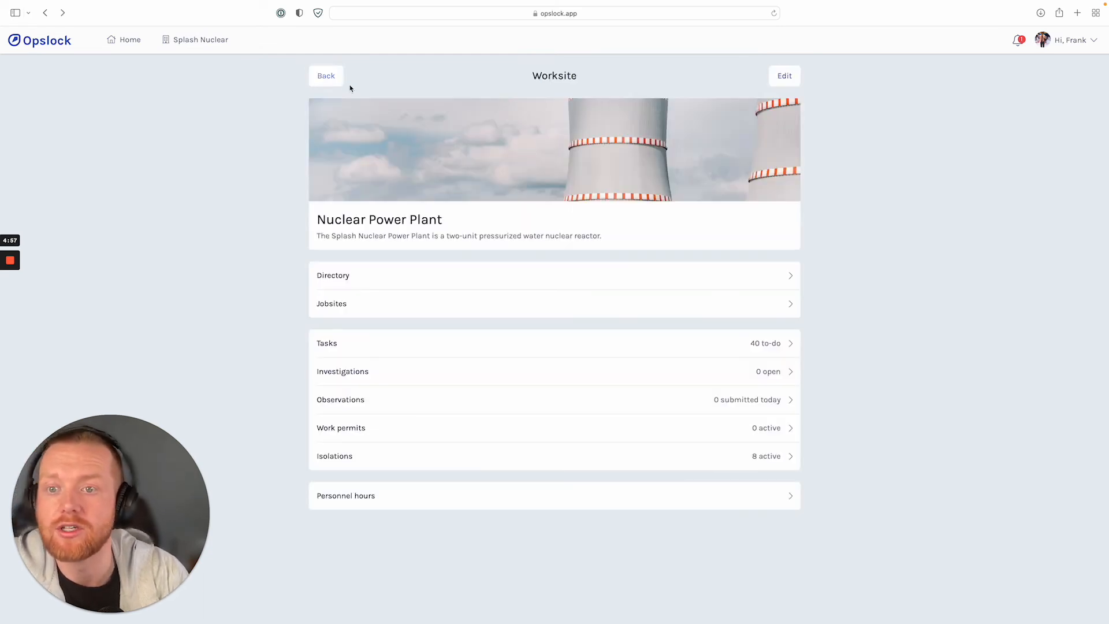
click(324, 80)
Open the Executive Building worksite's personnel hours and review the recorded months and their hours.
click(520, 306)
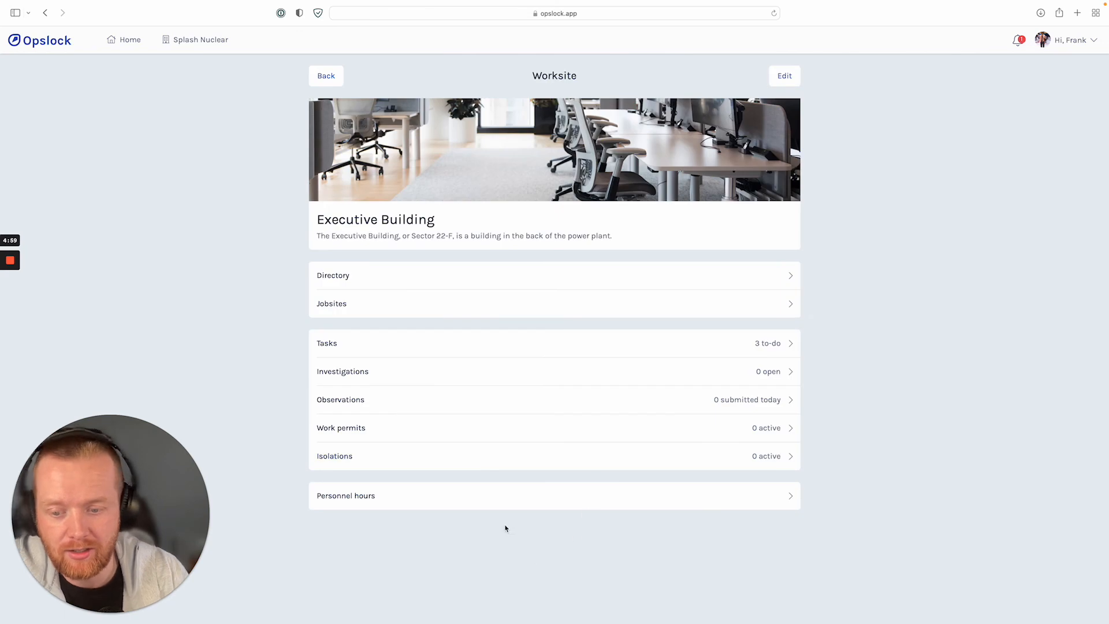
click(507, 498)
drag(317, 112, 353, 114)
drag(331, 141, 389, 143)
triple_click(751, 113)
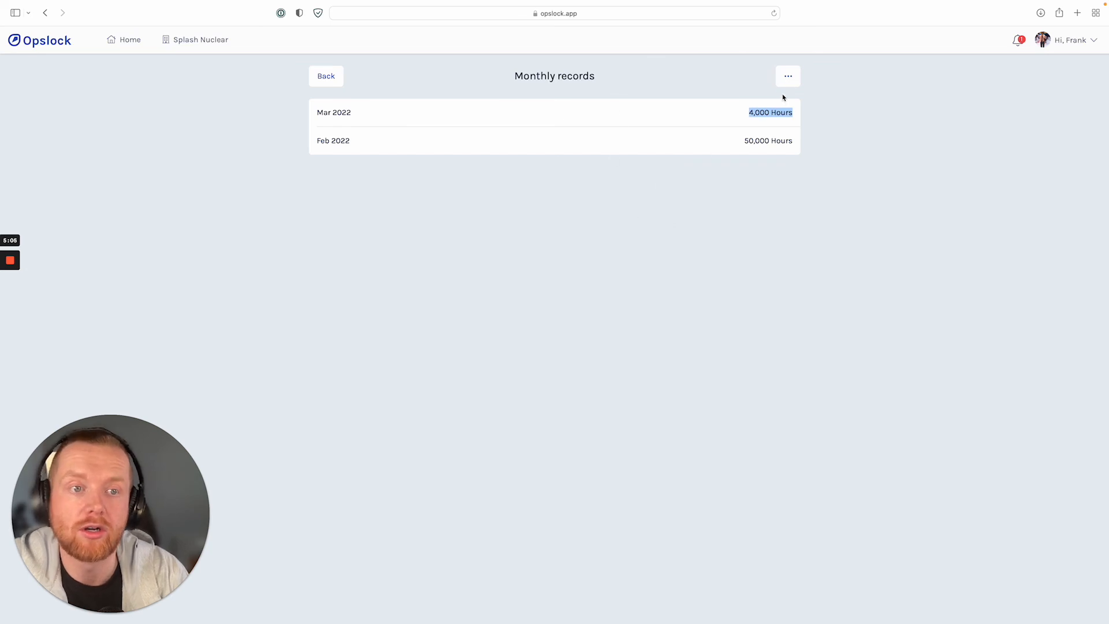
Add a personnel hours record for Jan 2022 with 5000 hours to the Executive Building worksite.
click(789, 76)
click(729, 105)
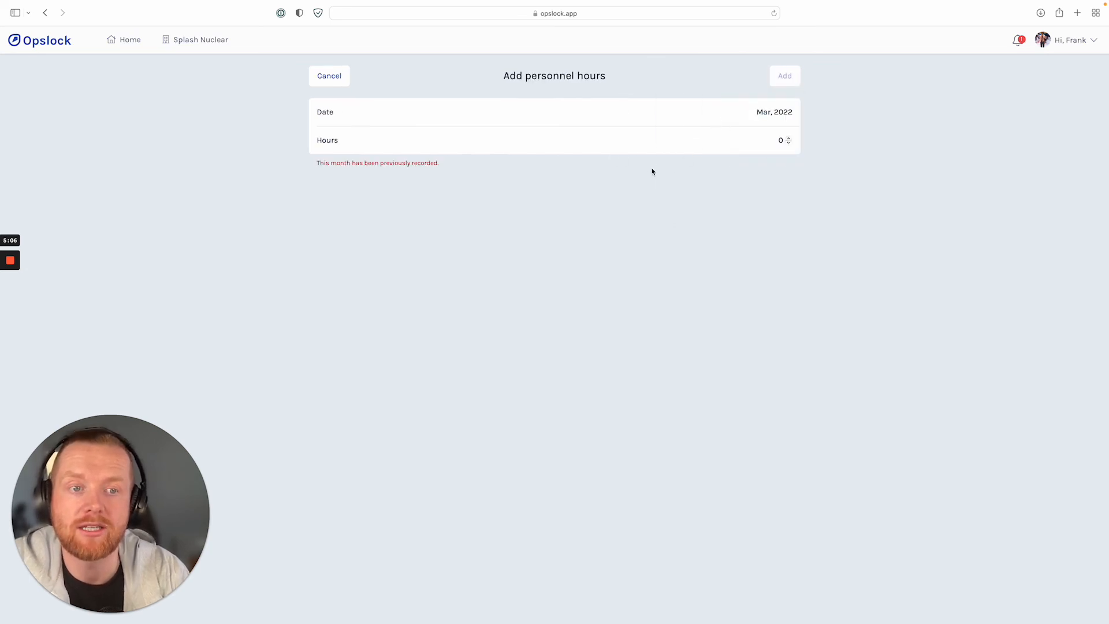
click(775, 115)
click(419, 197)
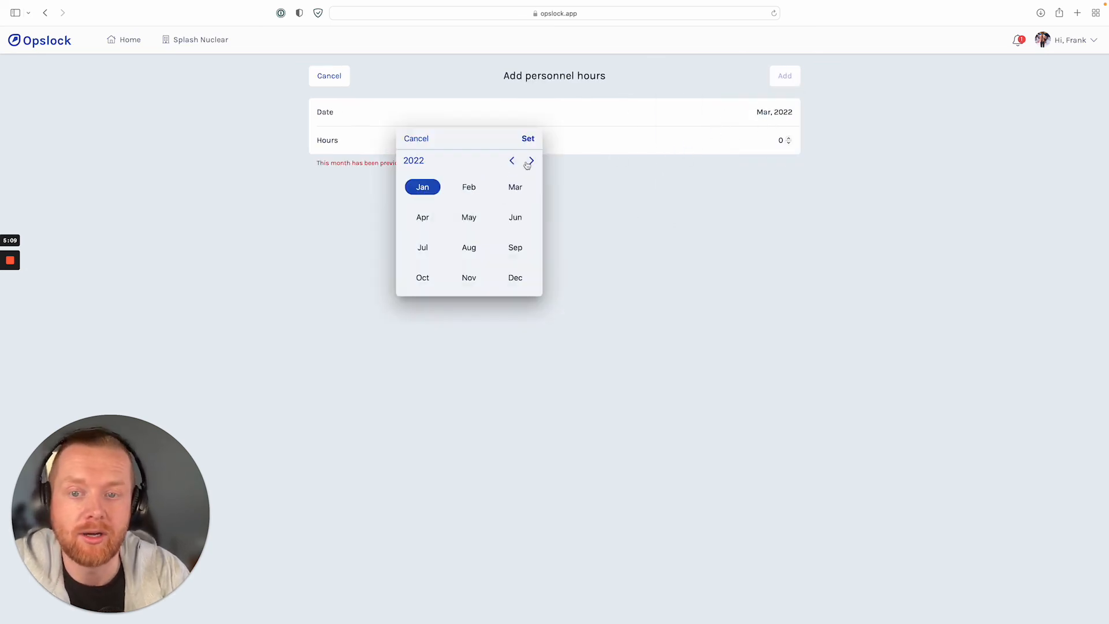
click(527, 139)
click(740, 148)
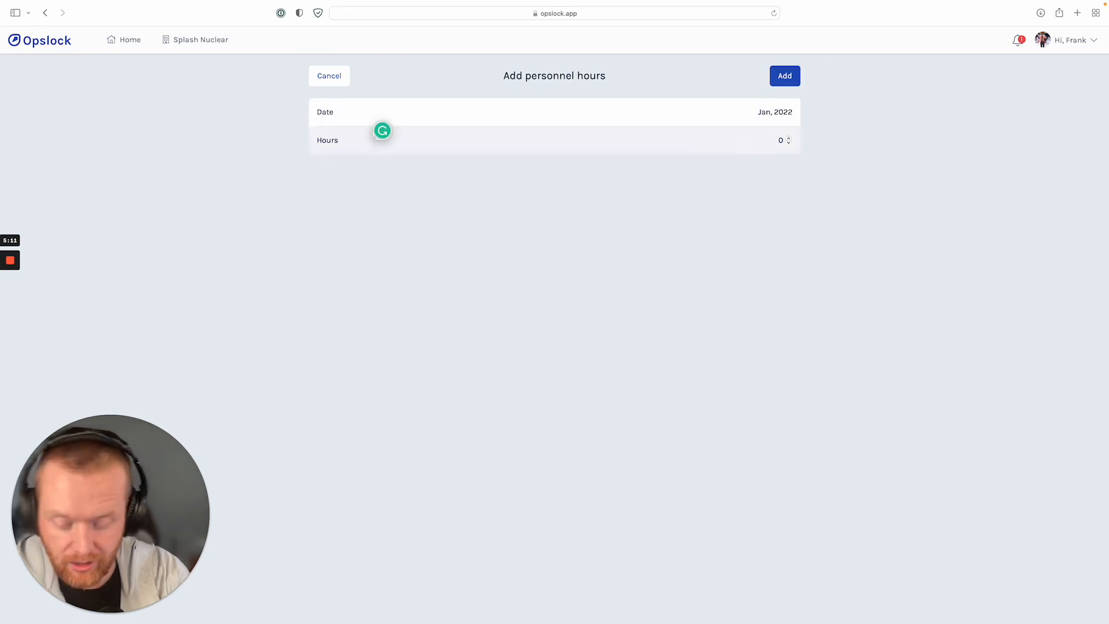
text(5000)
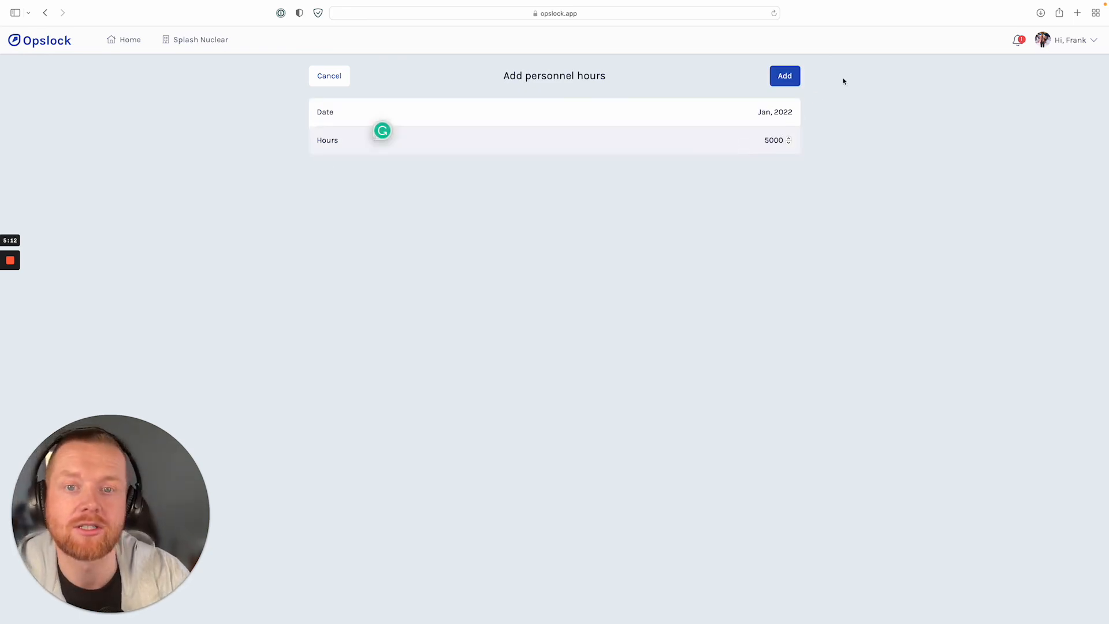
click(796, 79)
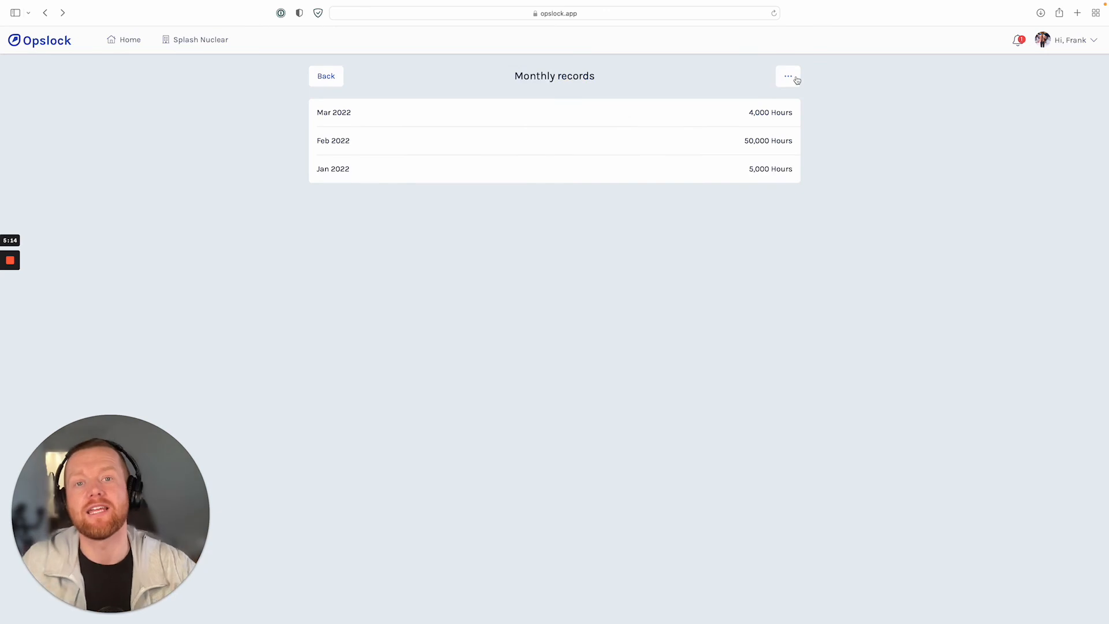